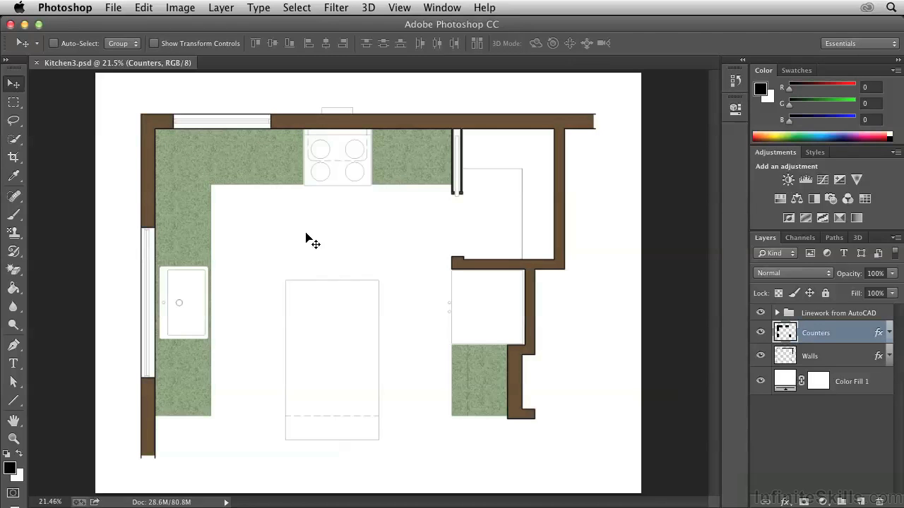
Step: Pick the Rectangle Tool in Shape mode with a light orange fill
click(13, 400)
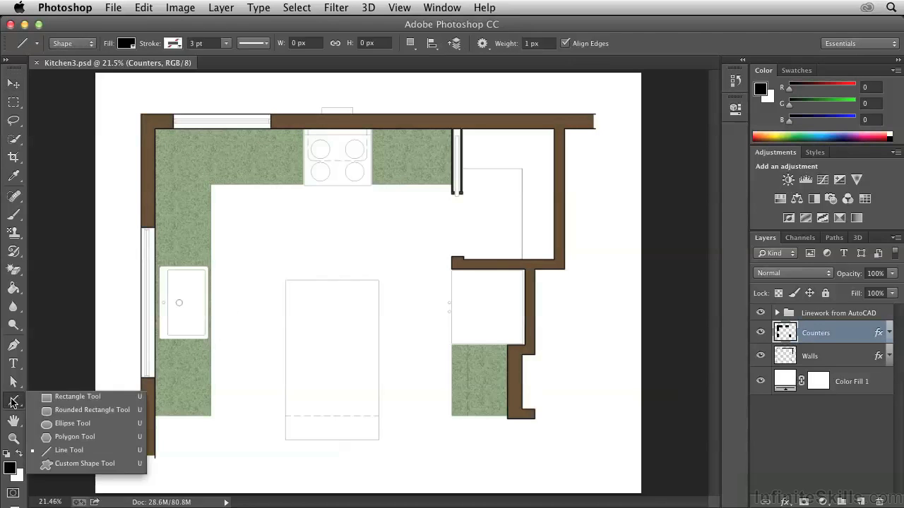
click(74, 396)
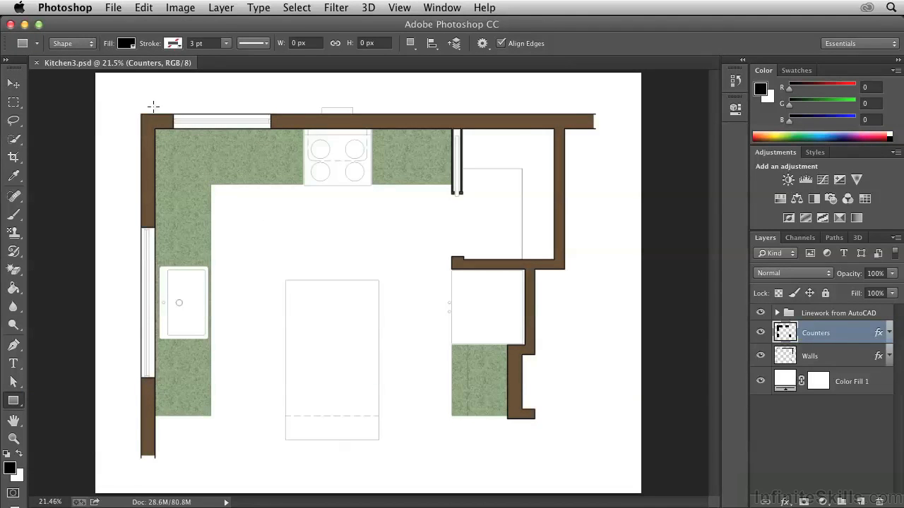
click(77, 45)
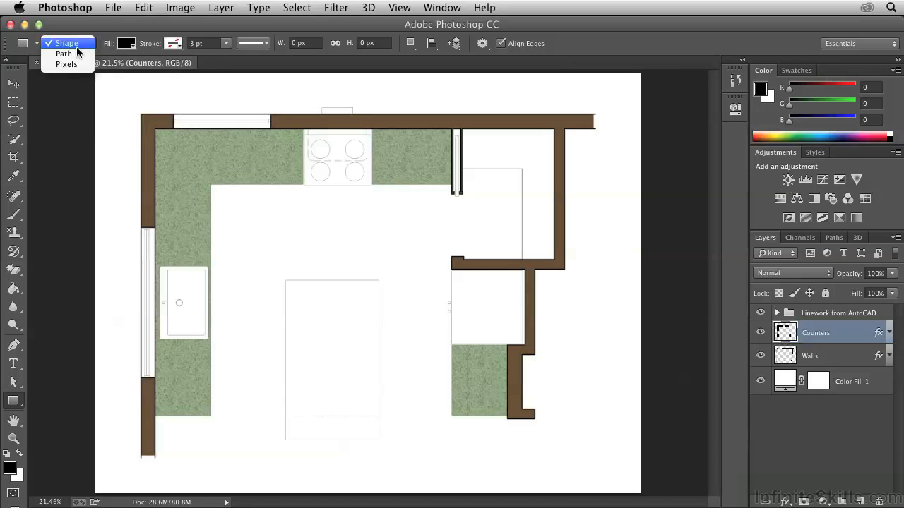
click(77, 45)
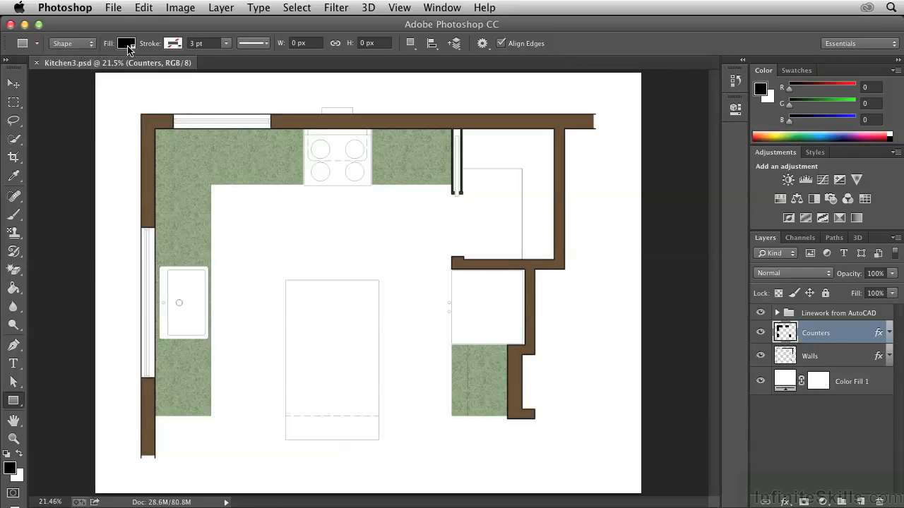
click(127, 46)
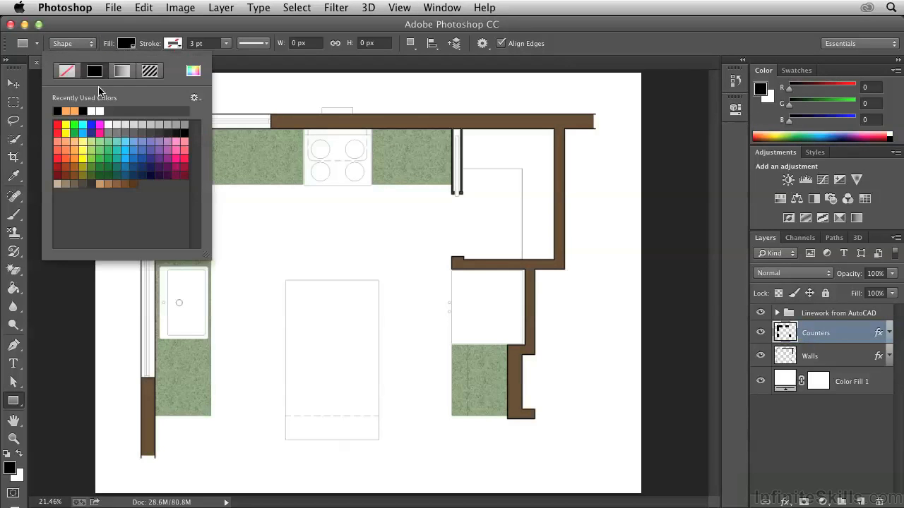
click(74, 142)
click(128, 45)
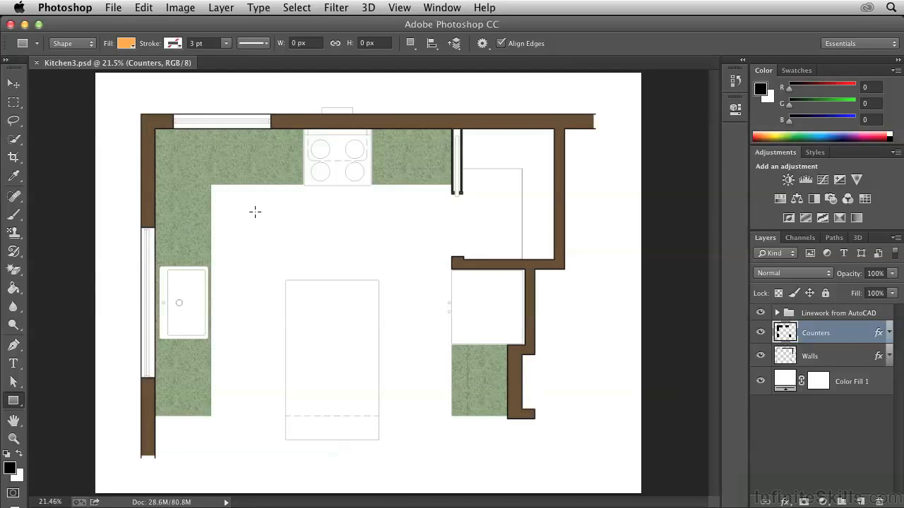
Step: Draw a thin light orange bar below the top counter, sized 666 × 54 px
drag(255, 212, 358, 221)
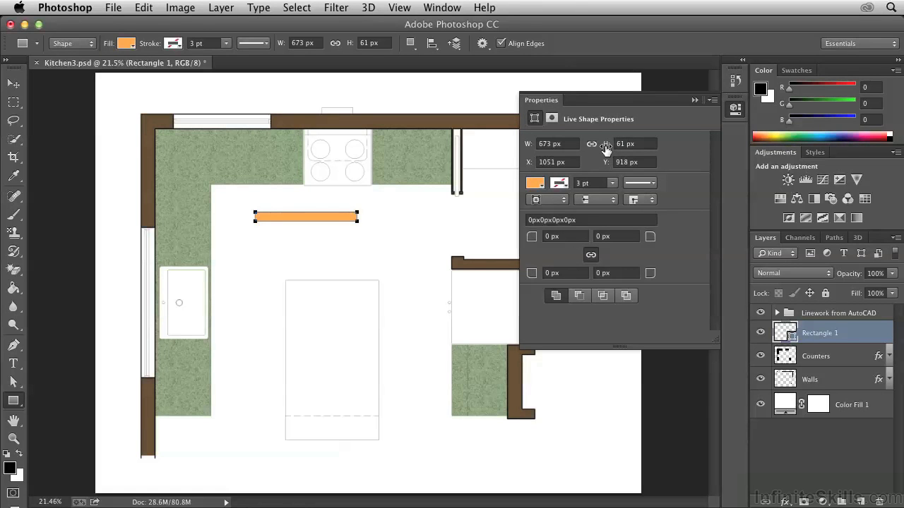
mouse_move(606, 145)
mouse_down()
mouse_move(587, 146)
mouse_move(603, 146)
mouse_up()
drag(529, 145, 522, 146)
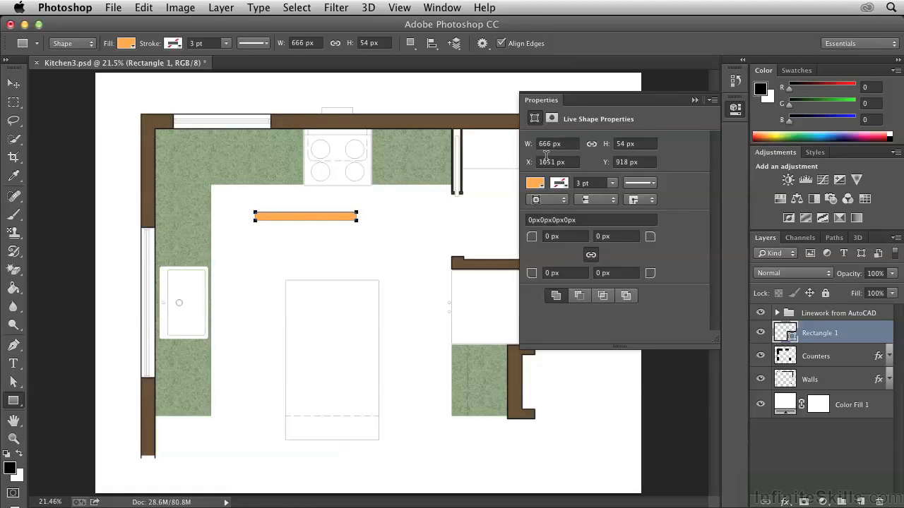
Step: Add a Stroke style to the bar coloured af7b42, a darker brown sampled from its orange
click(784, 501)
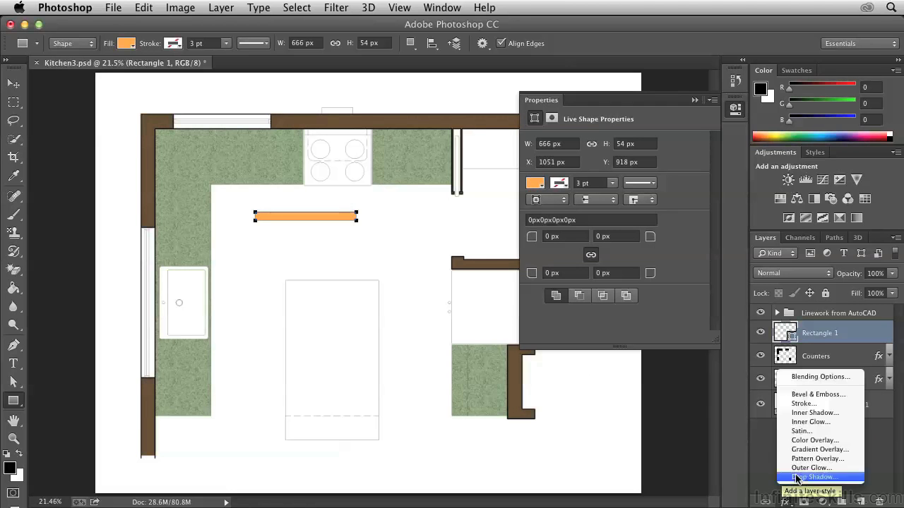
click(803, 404)
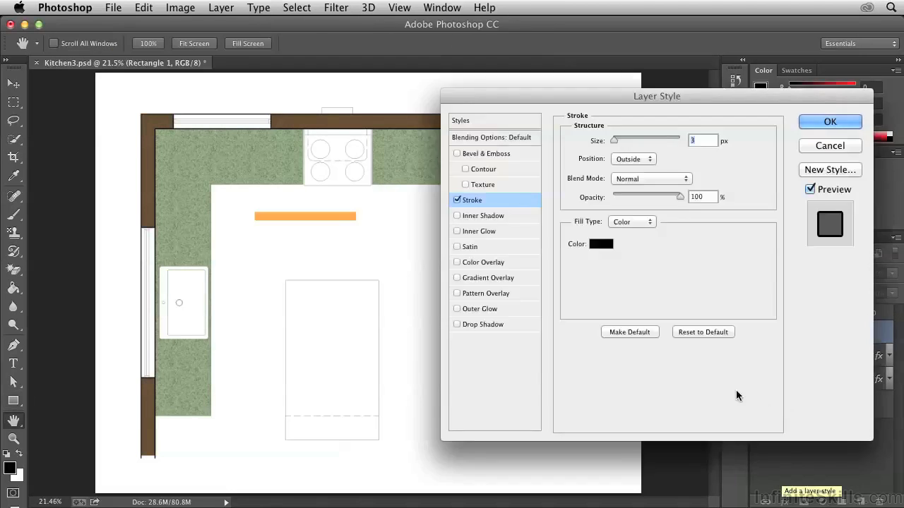
click(599, 247)
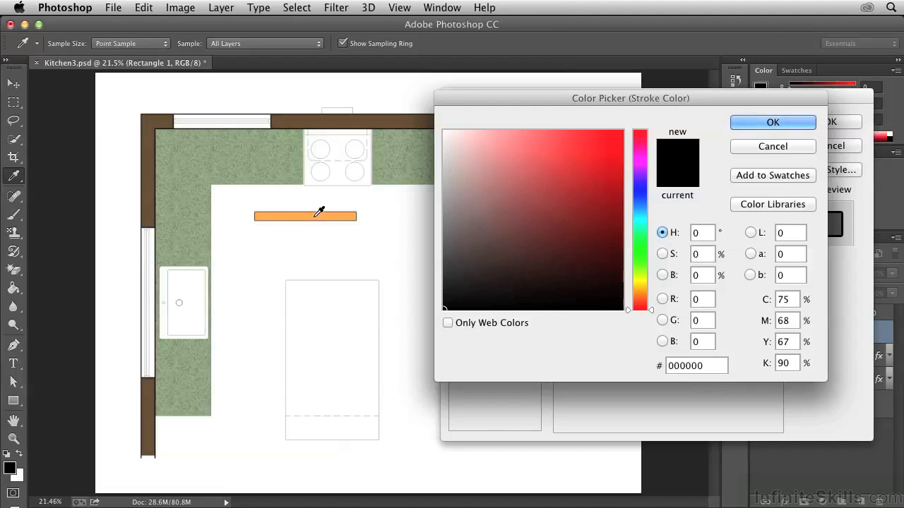
click(315, 216)
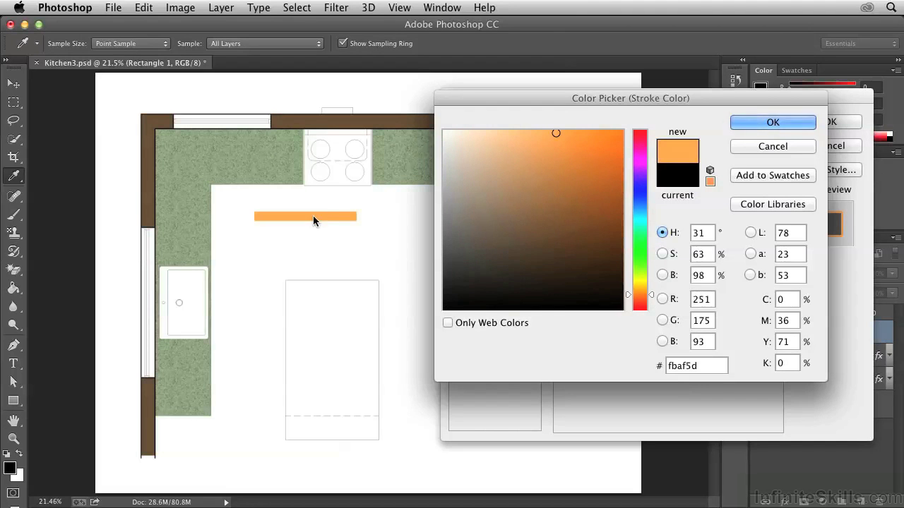
click(555, 171)
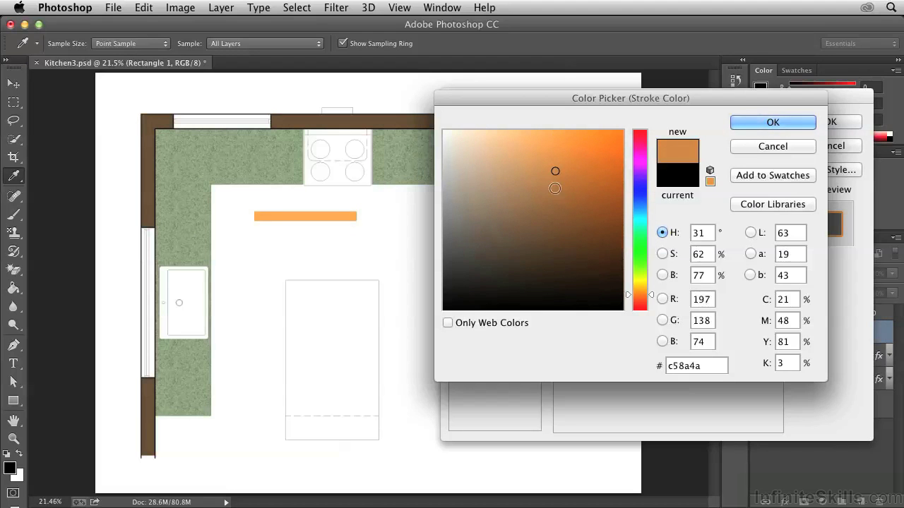
click(556, 188)
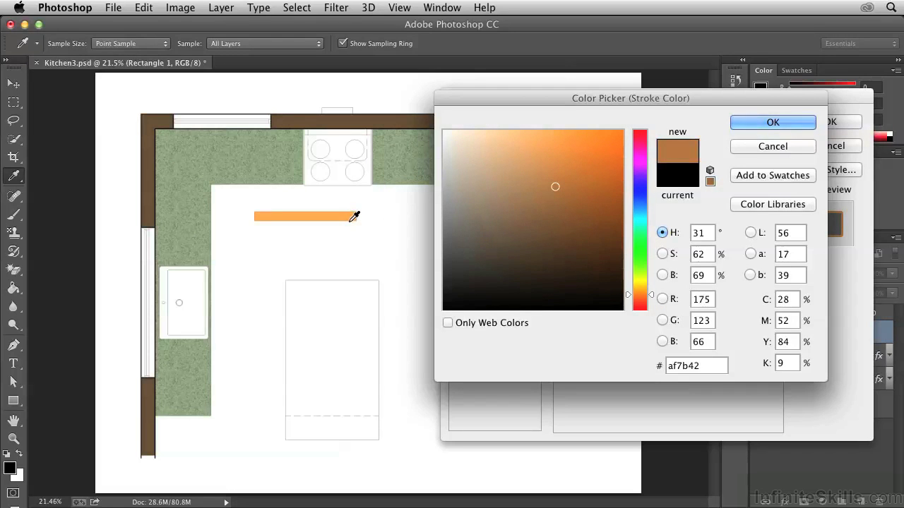
click(747, 122)
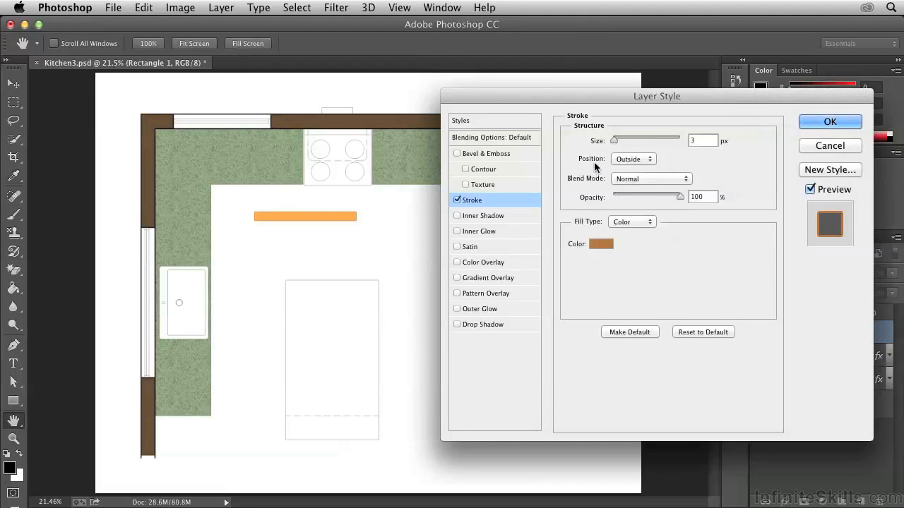
Step: Set the bar's stroke position to Inside and its size to 3 px
click(636, 160)
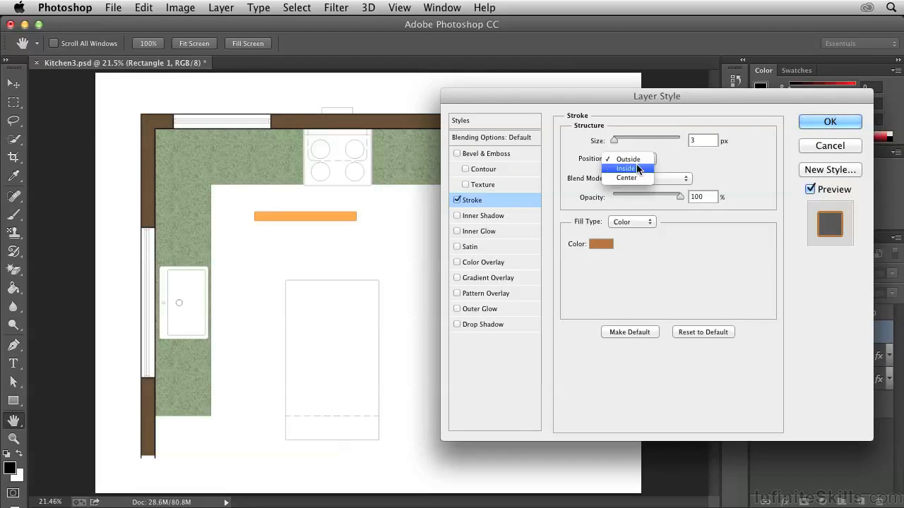
click(635, 168)
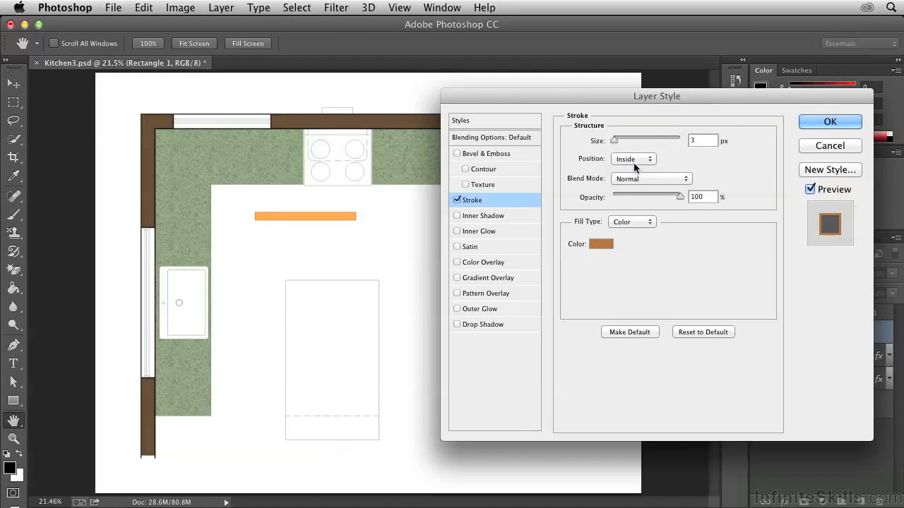
click(633, 161)
click(628, 145)
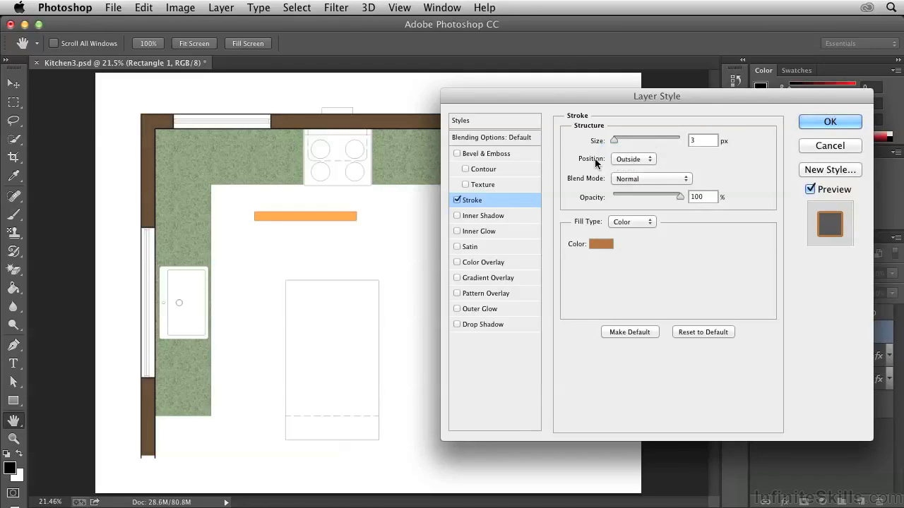
drag(615, 141, 623, 140)
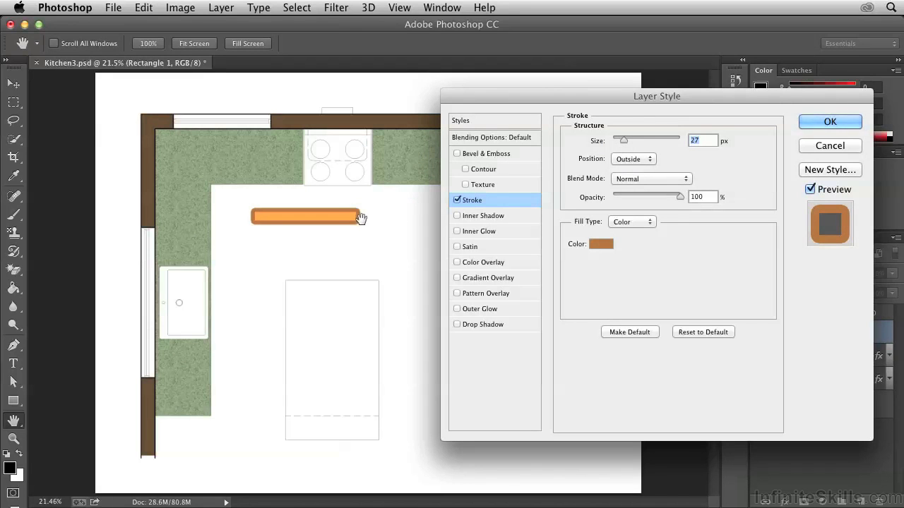
click(633, 158)
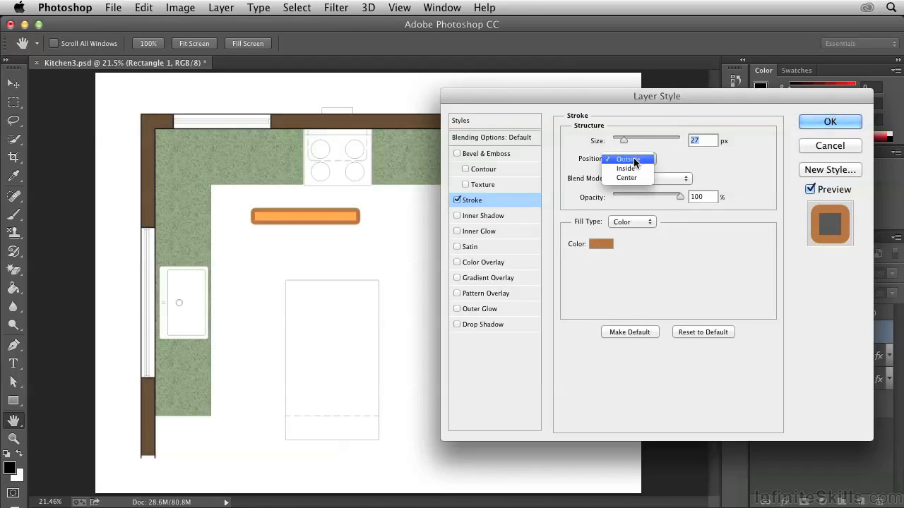
click(631, 170)
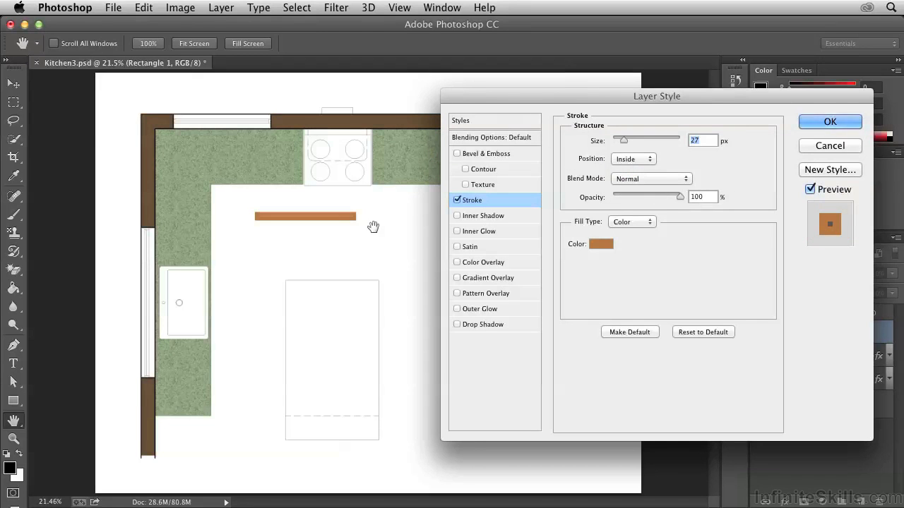
drag(625, 141, 616, 141)
key(Down)
key(Down)
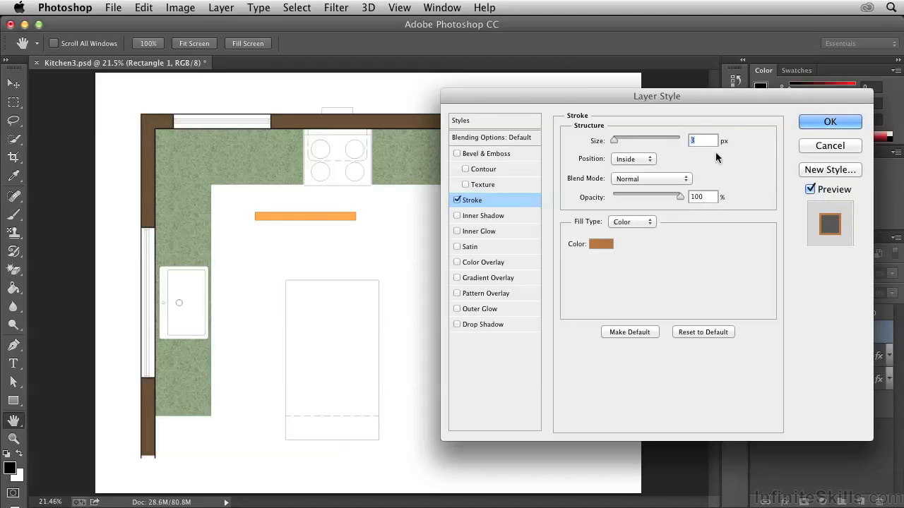
Step: Apply the 3 px inside stroke and convert Rectangle 1 into a Smart Object
click(816, 123)
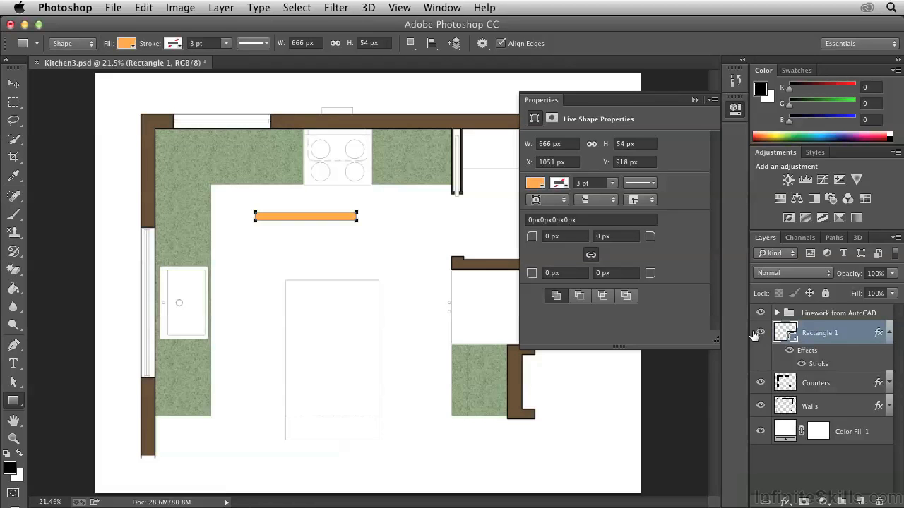
right_click(850, 337)
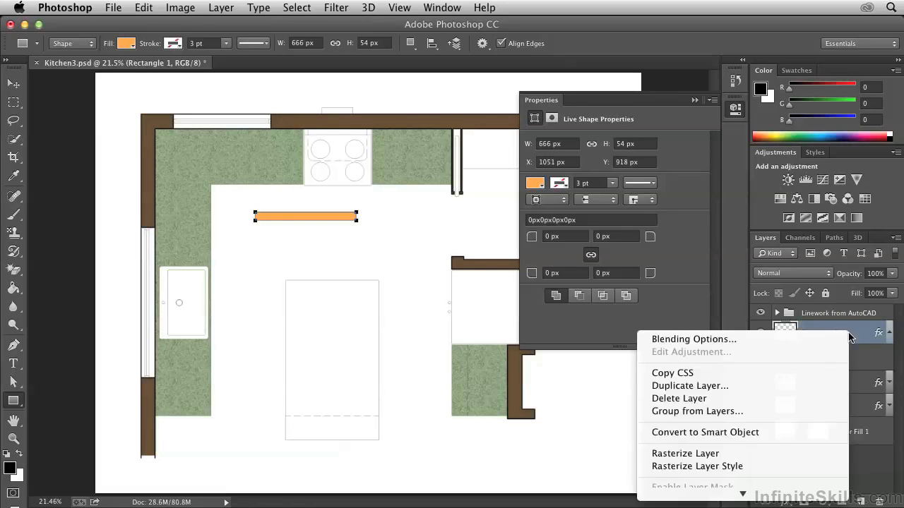
click(774, 431)
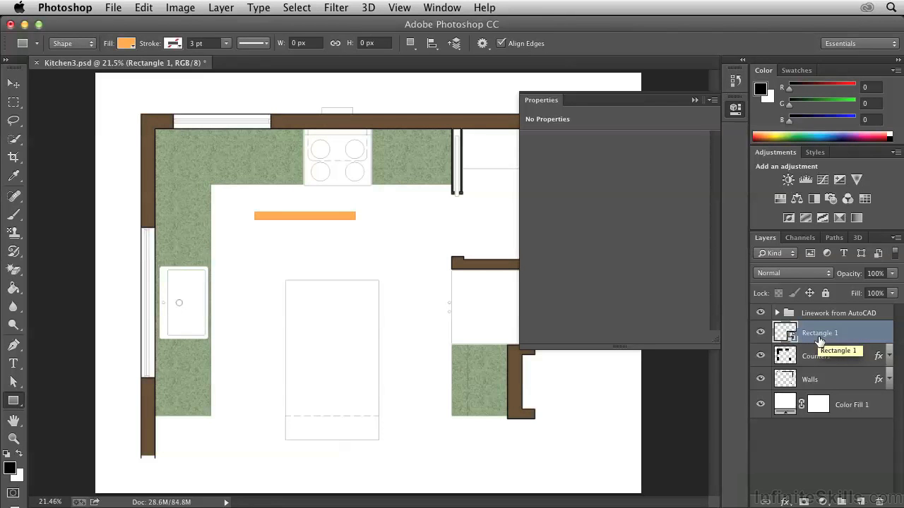
Step: Apply Filter Gallery's Rough Pastels with Canvas texture to Rectangle 1 as a smart filter
click(333, 8)
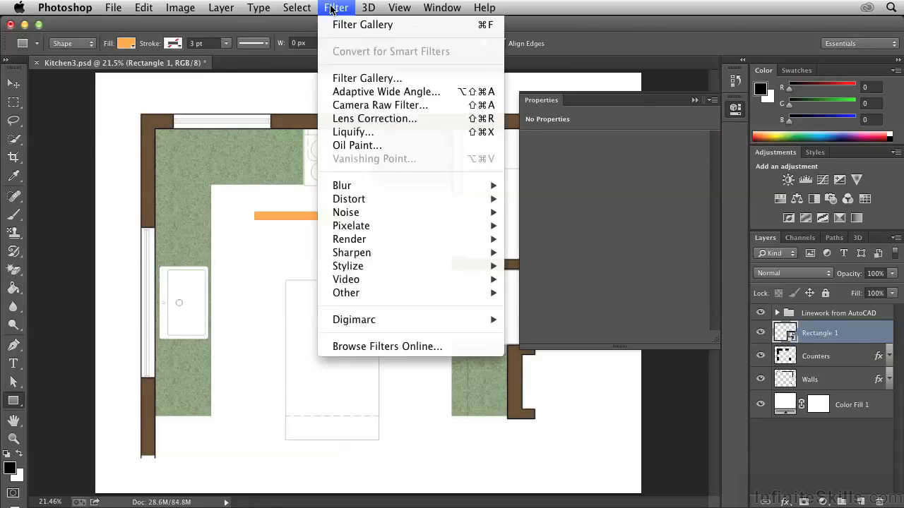
click(356, 78)
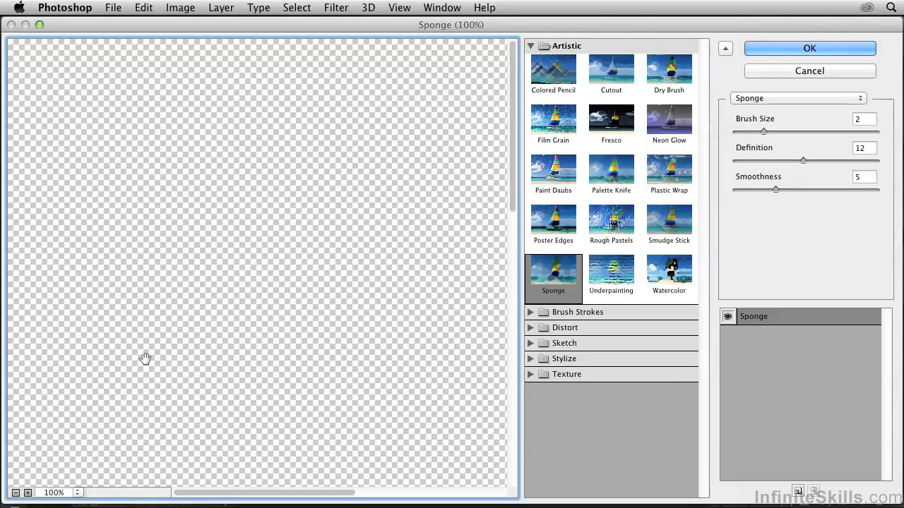
click(16, 493)
click(16, 492)
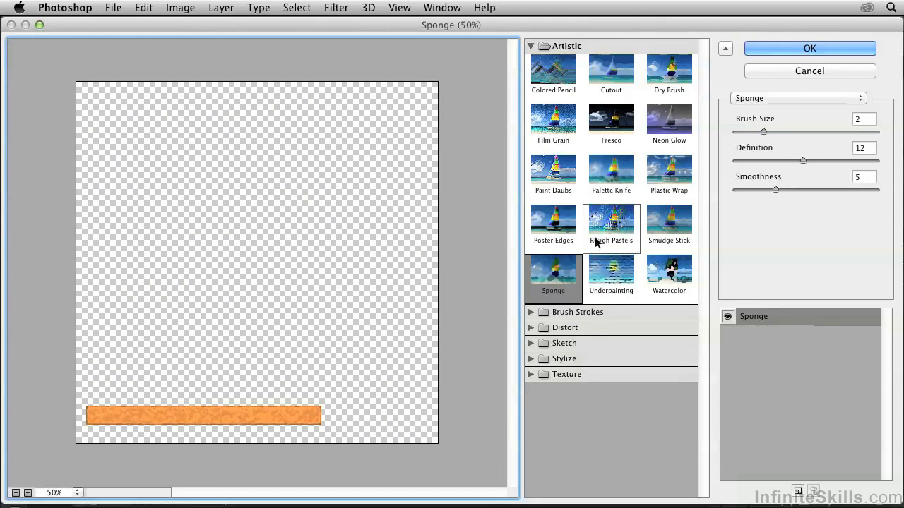
click(568, 230)
click(611, 226)
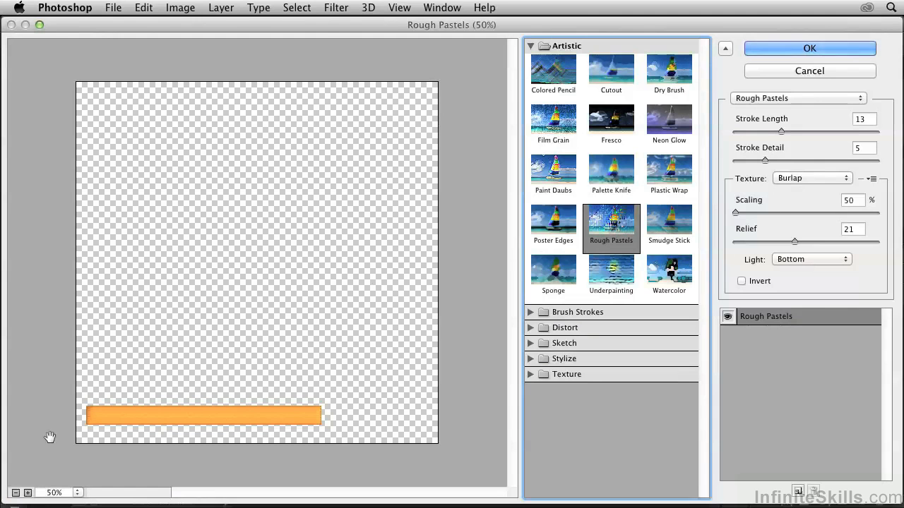
click(817, 179)
click(812, 189)
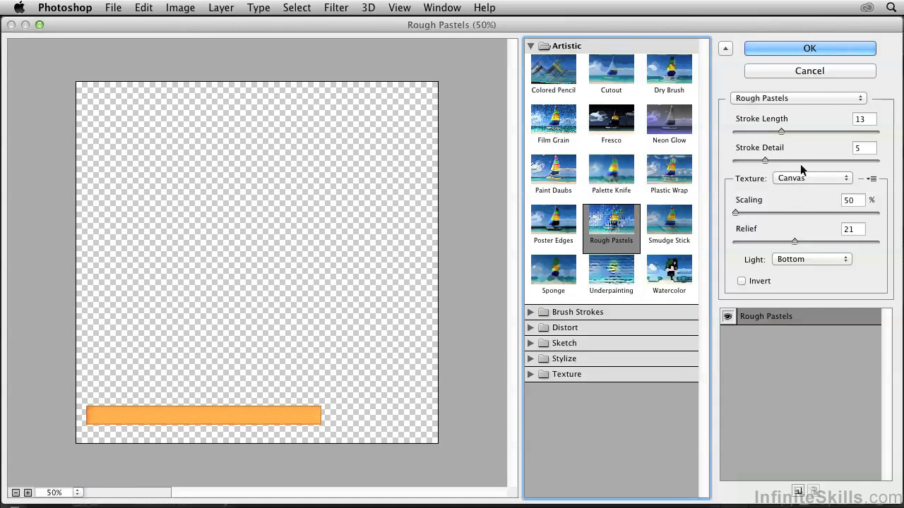
click(795, 46)
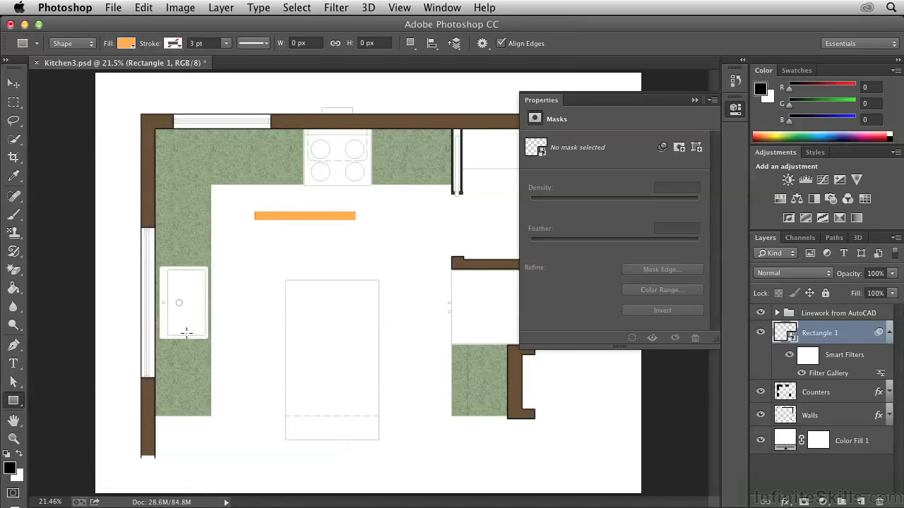
Step: Zoom in on the orange bar and load Rectangle 1's pixels as a selection
click(14, 438)
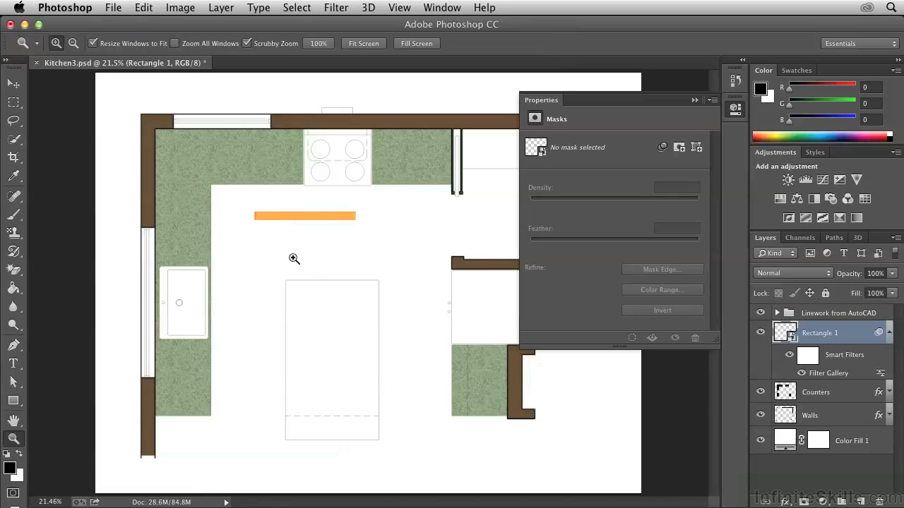
drag(295, 258, 315, 266)
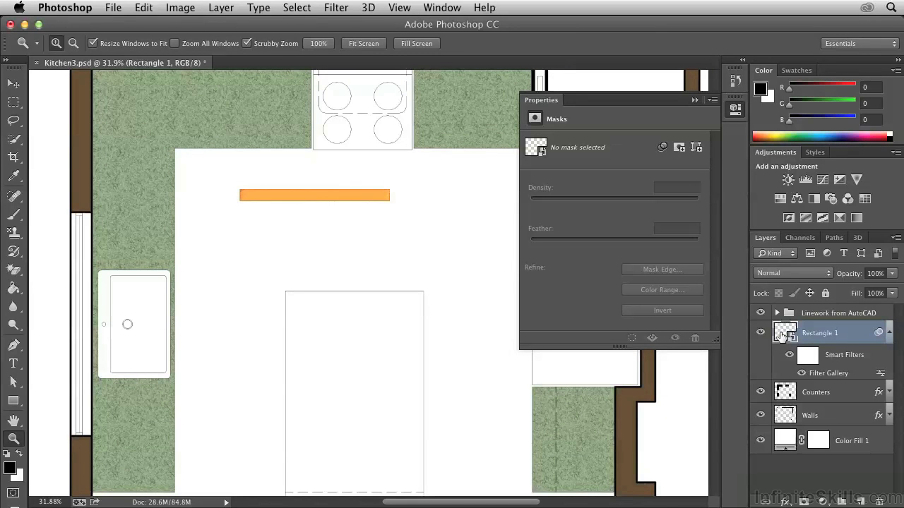
right_click(780, 334)
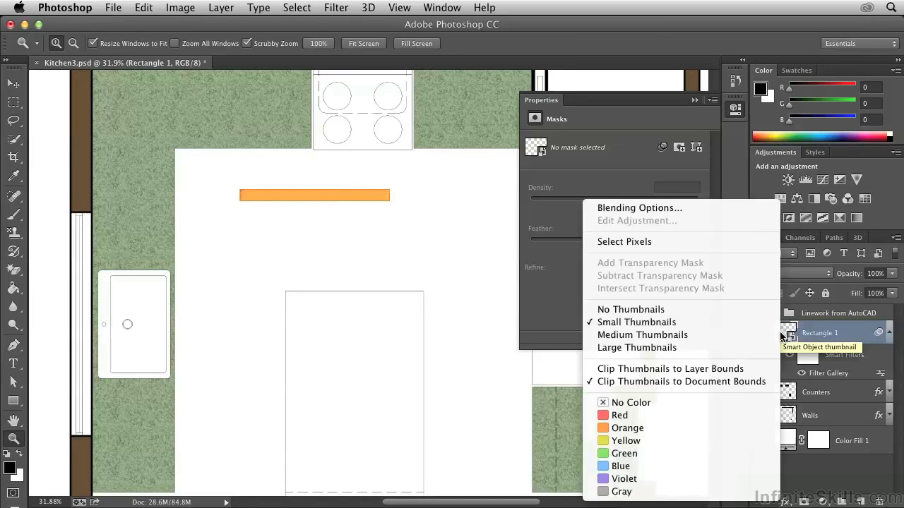
click(650, 243)
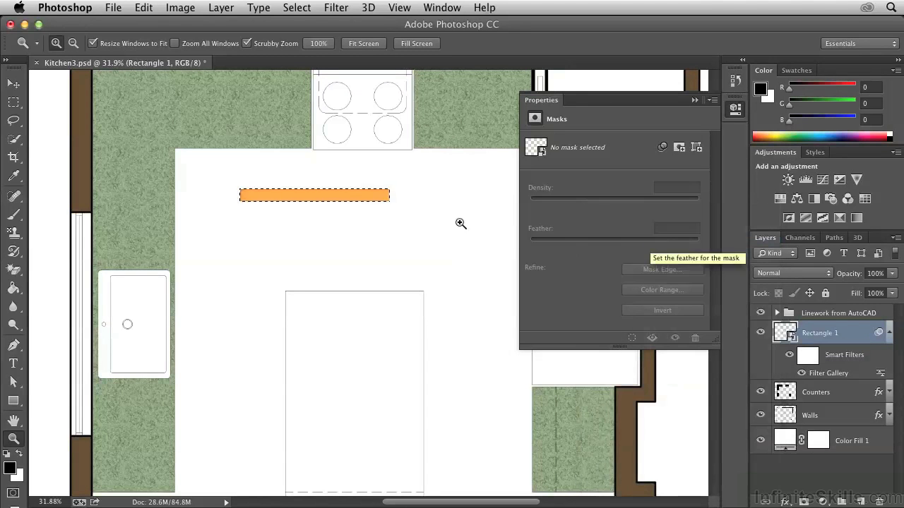
click(145, 9)
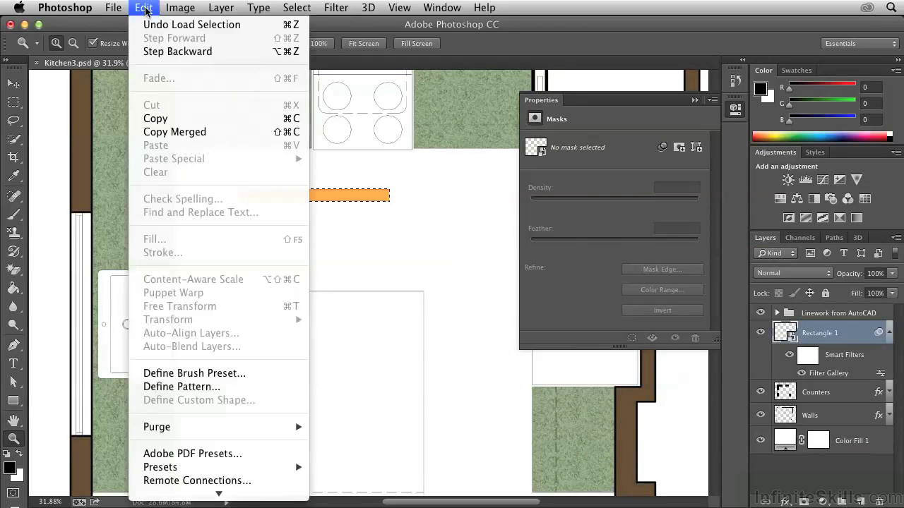
Step: Define the selected bar as a new pattern named 'Plank'
click(176, 389)
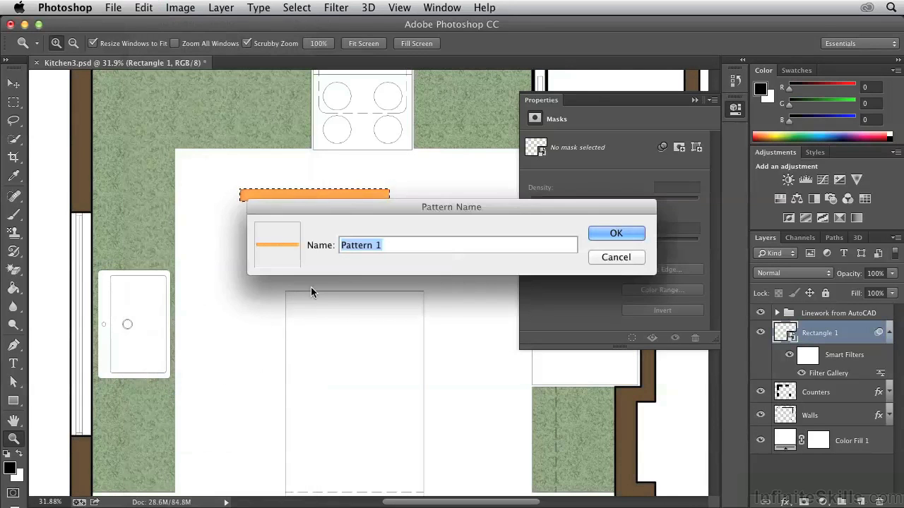
text(Plank)
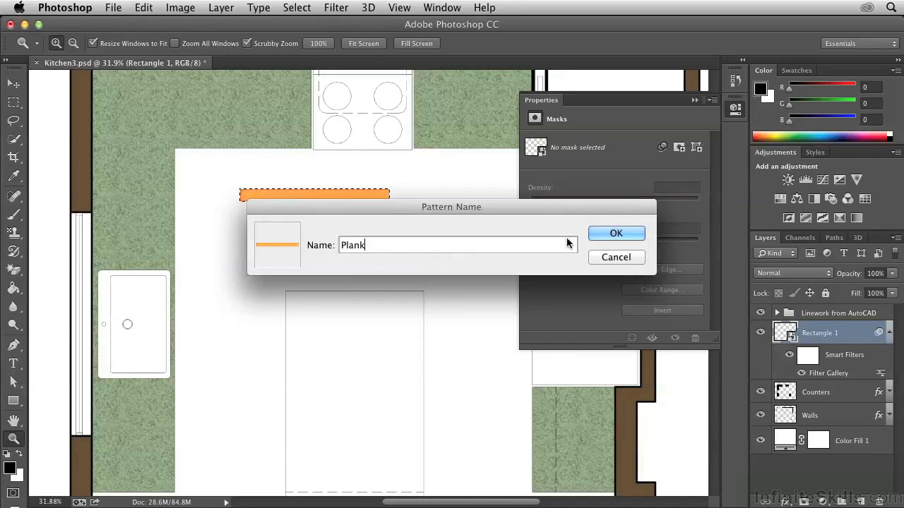
click(605, 233)
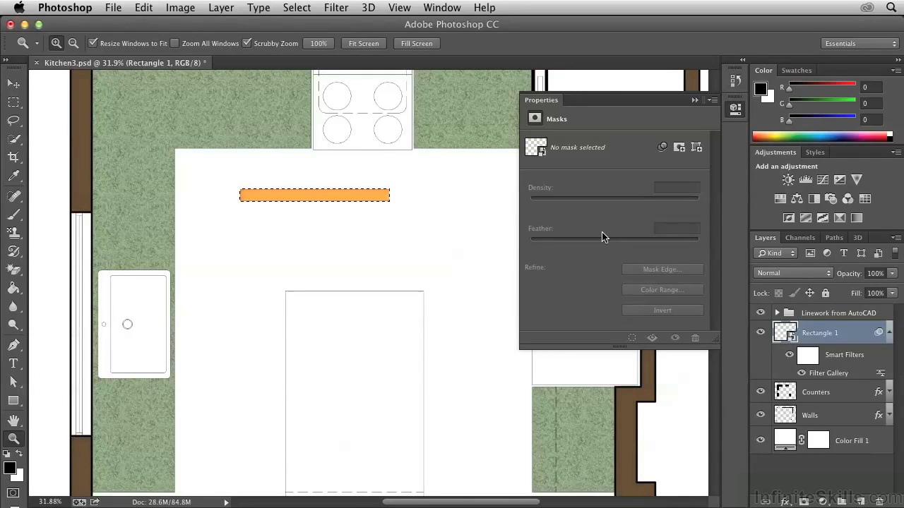
Step: Hide Rectangle 1, deselect, collapse the Properties panel and zoom back out
click(761, 334)
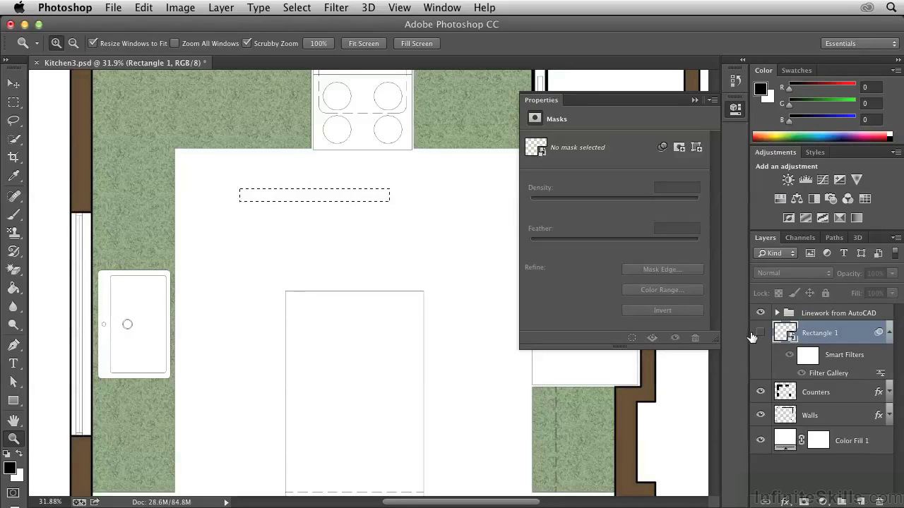
click(297, 7)
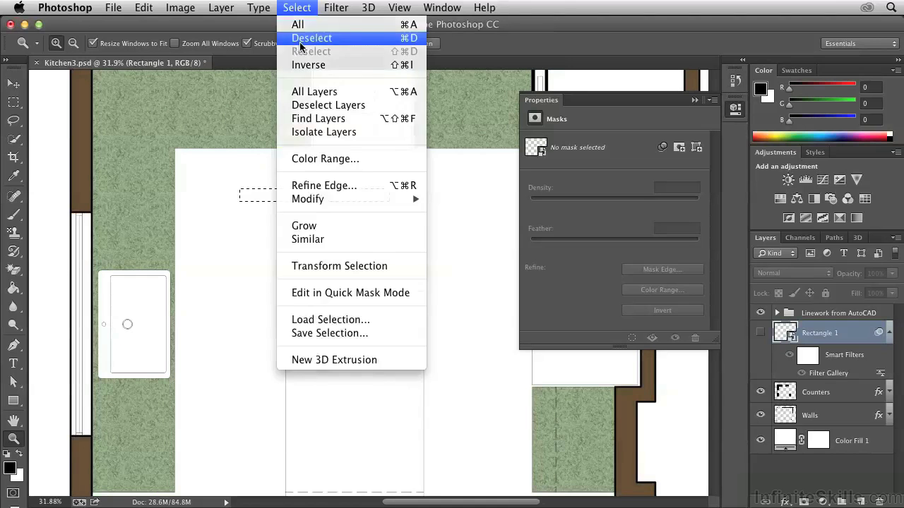
click(303, 38)
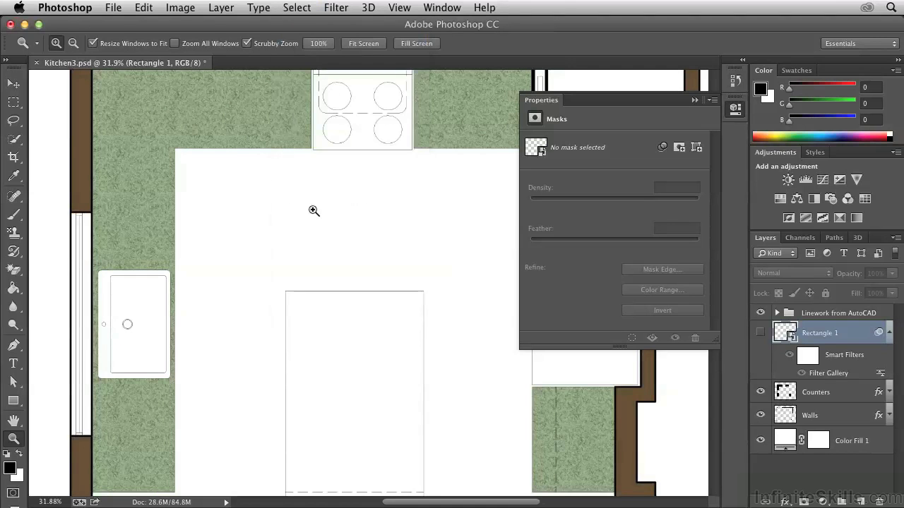
click(735, 111)
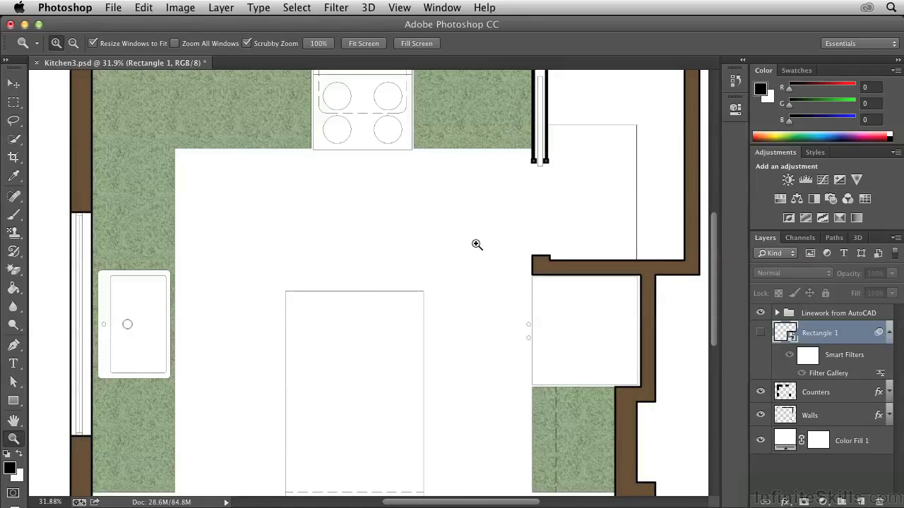
scroll(359, 292, down, 3)
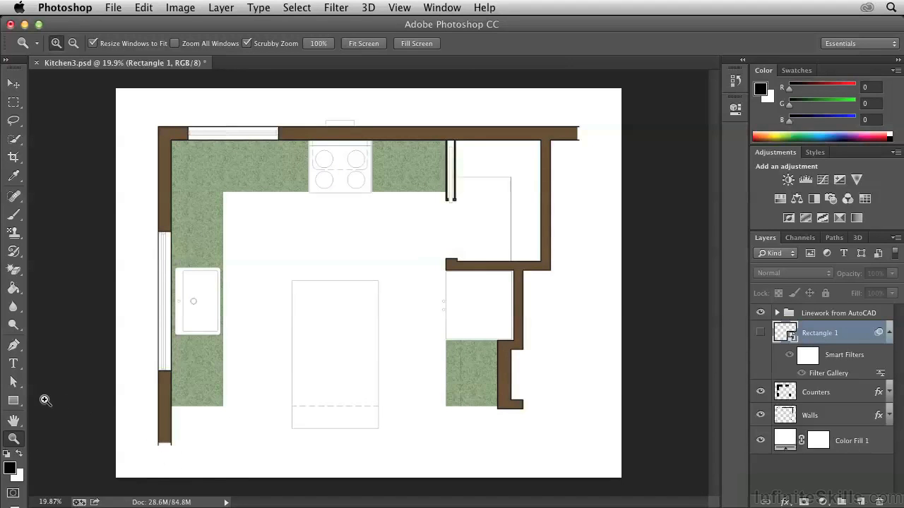
Step: Choose the Line tool with a black fill
click(17, 401)
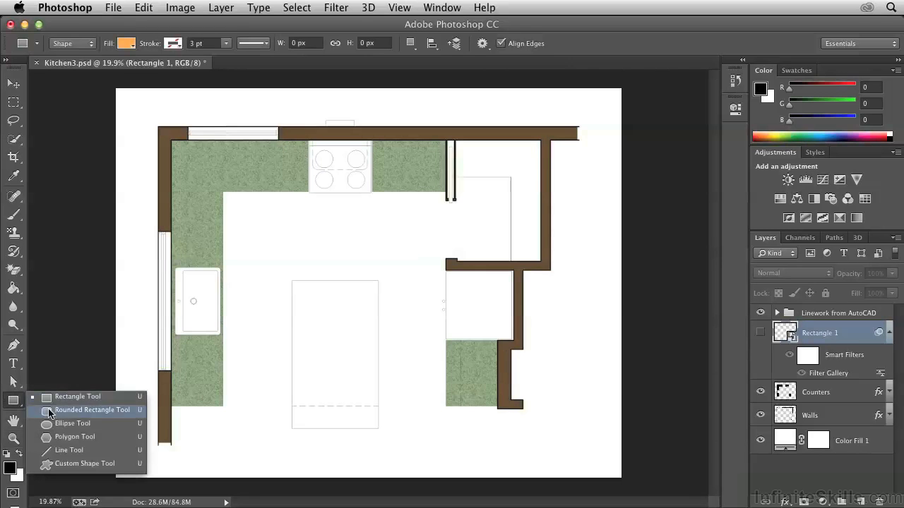
click(59, 452)
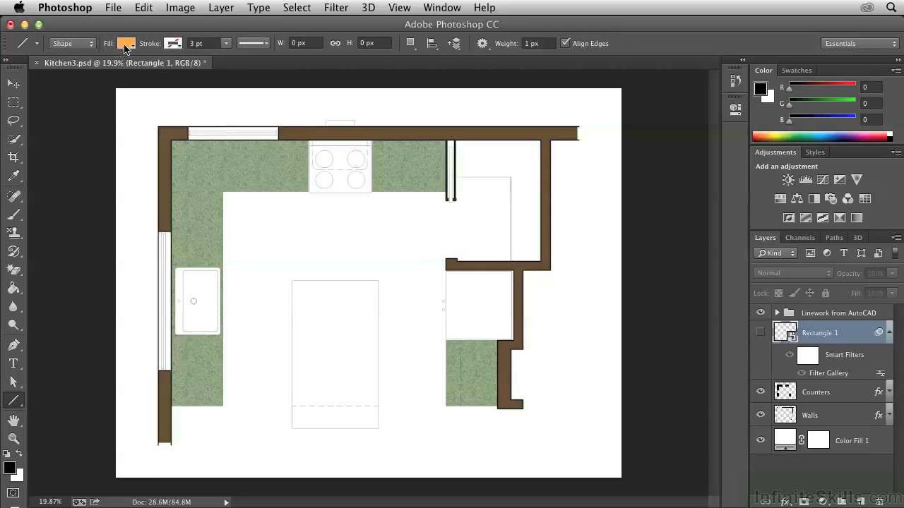
click(127, 44)
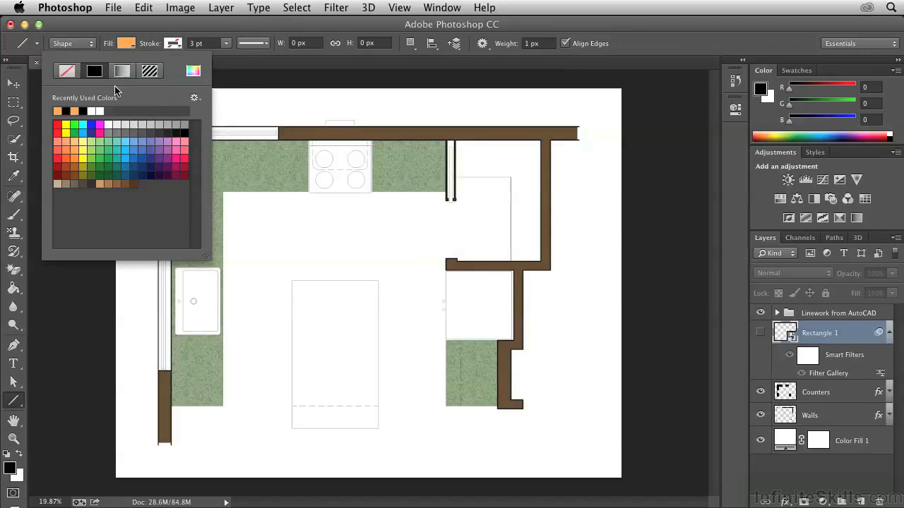
click(65, 111)
click(127, 44)
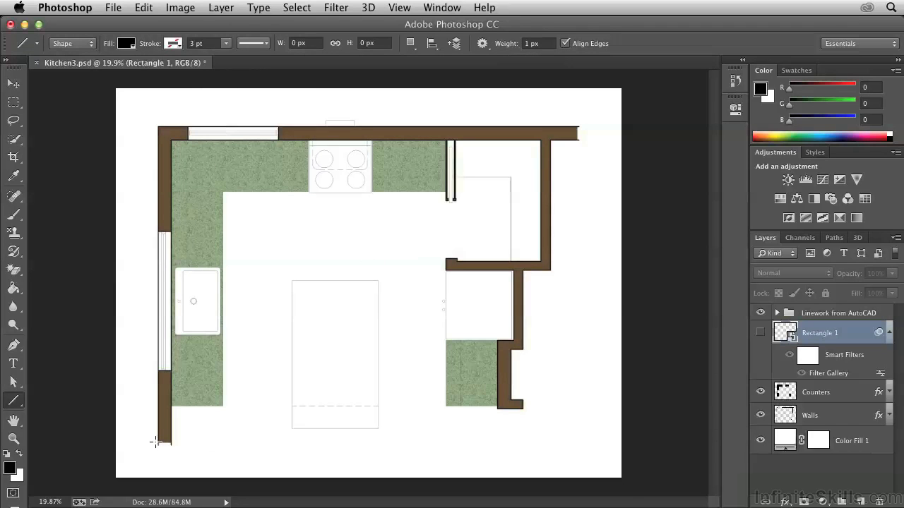
Step: Draw a line along the plan's bottom and a combined vertical line down its right side
drag(154, 441, 598, 426)
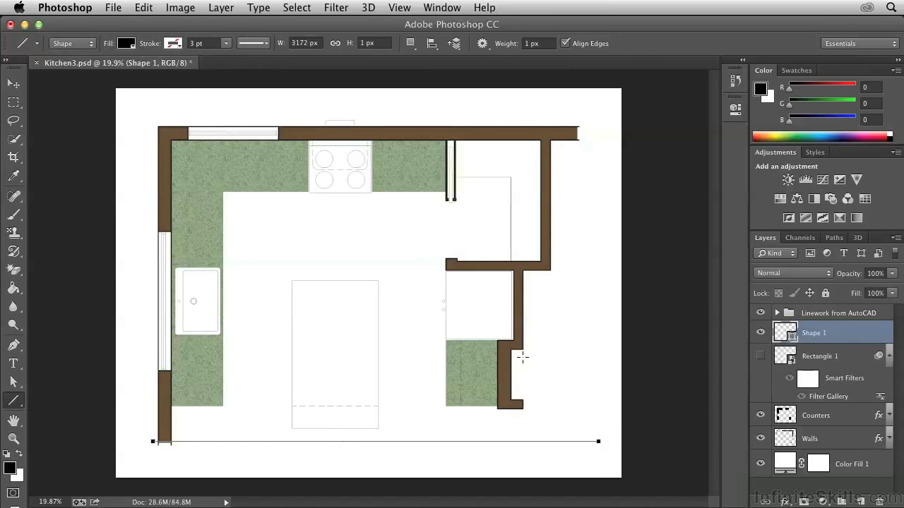
click(412, 44)
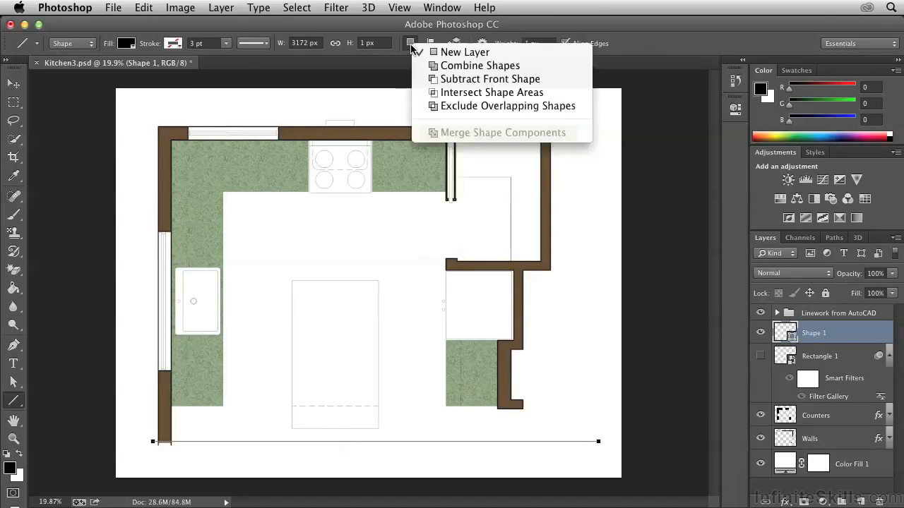
click(432, 67)
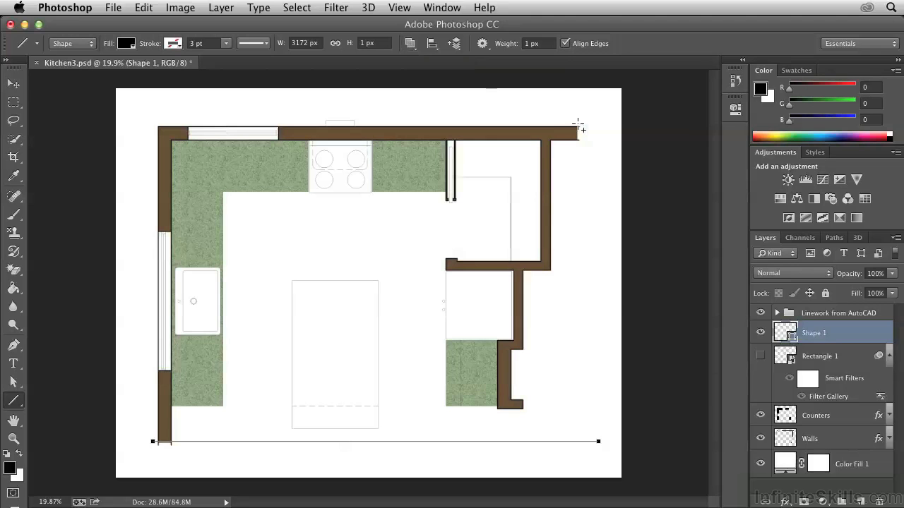
mouse_move(578, 127)
mouse_down()
mouse_move(553, 284)
mouse_move(558, 457)
mouse_up()
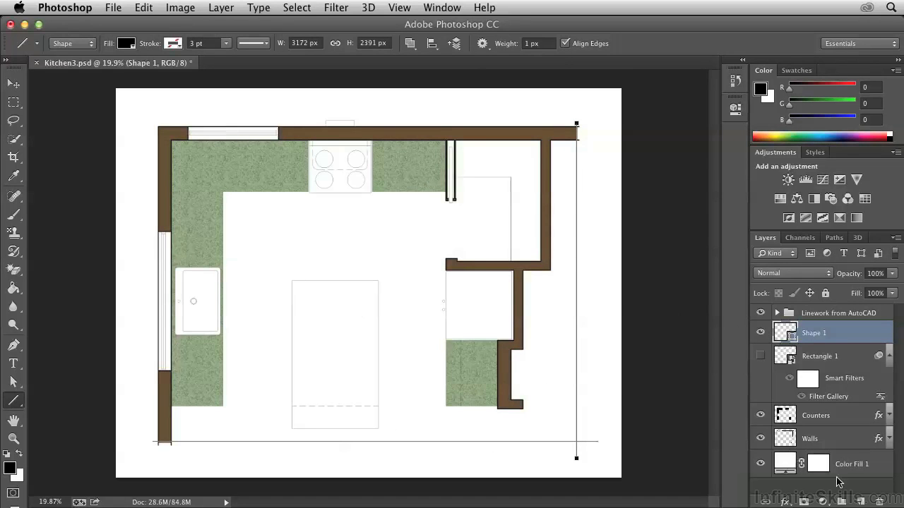
click(859, 501)
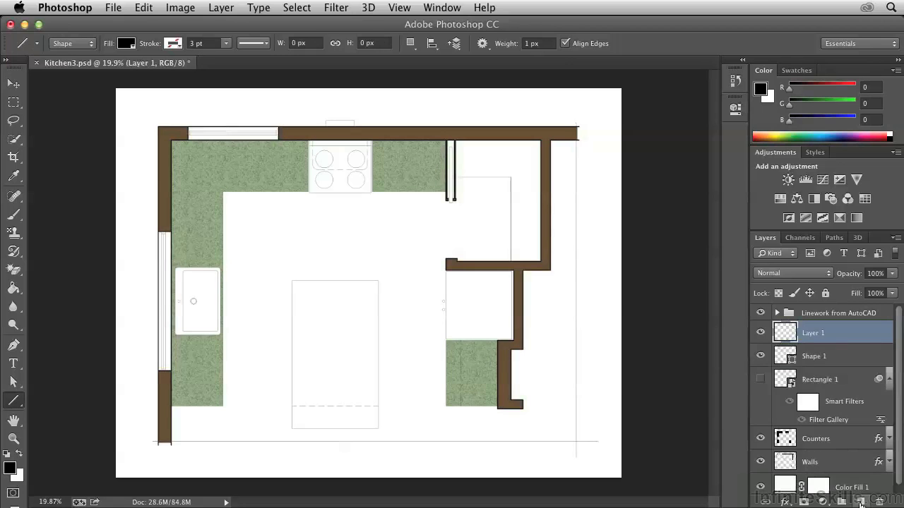
double_click(812, 334)
text(Floor)
key(Return)
click(14, 288)
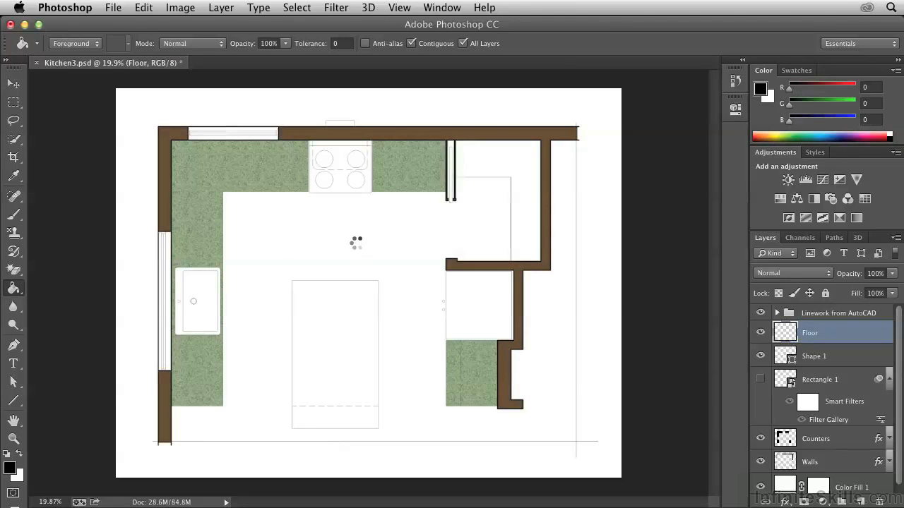
click(360, 249)
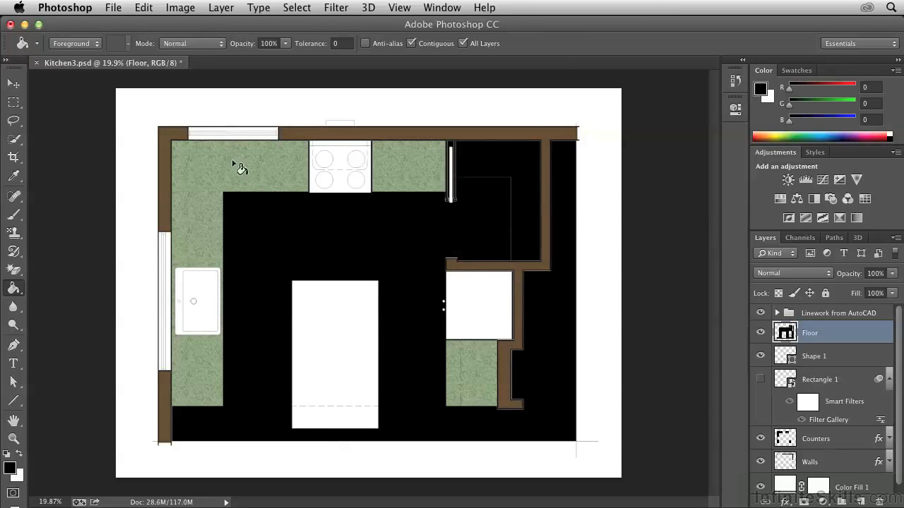
click(145, 8)
click(144, 28)
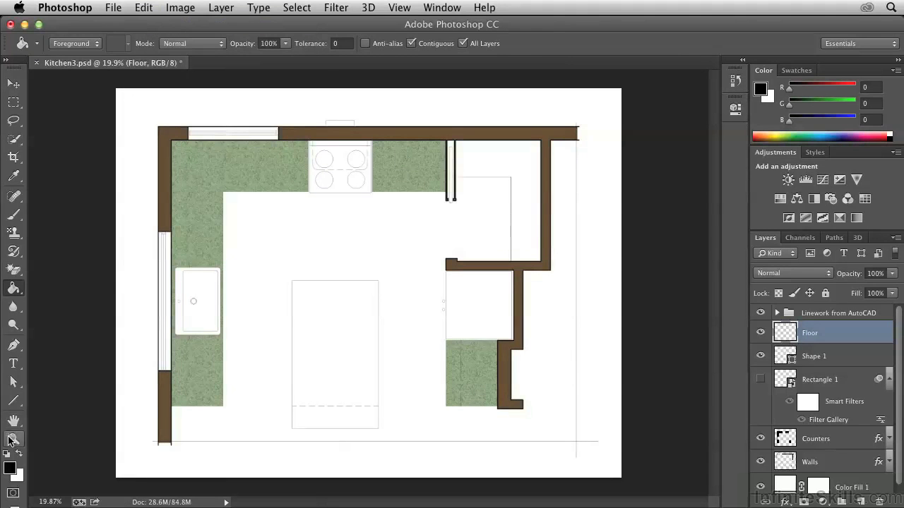
Step: Zoom in with the Zoom tool on the gap where the shelf line meets the door jamb
click(14, 439)
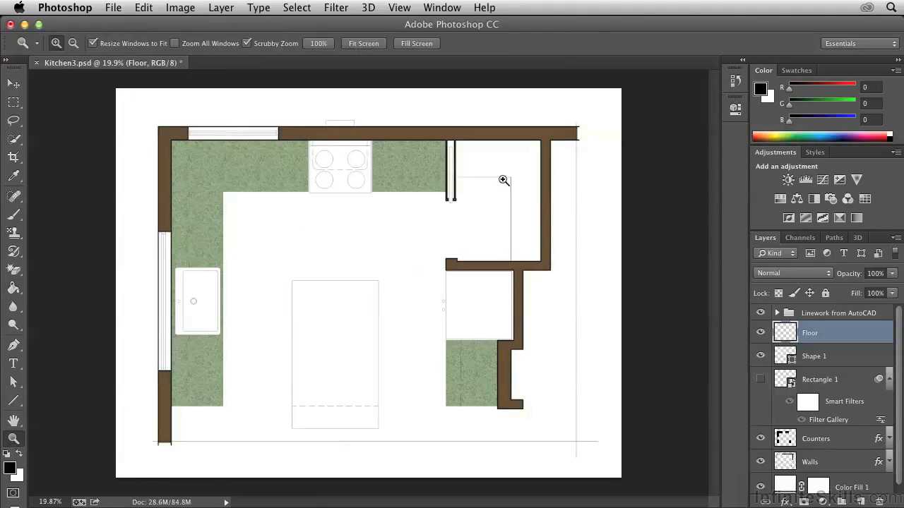
drag(504, 179, 584, 198)
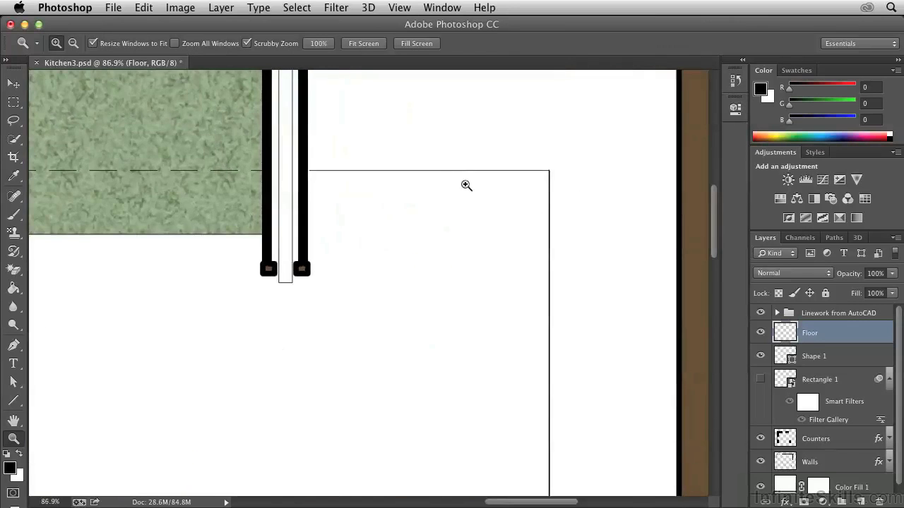
drag(442, 184, 476, 186)
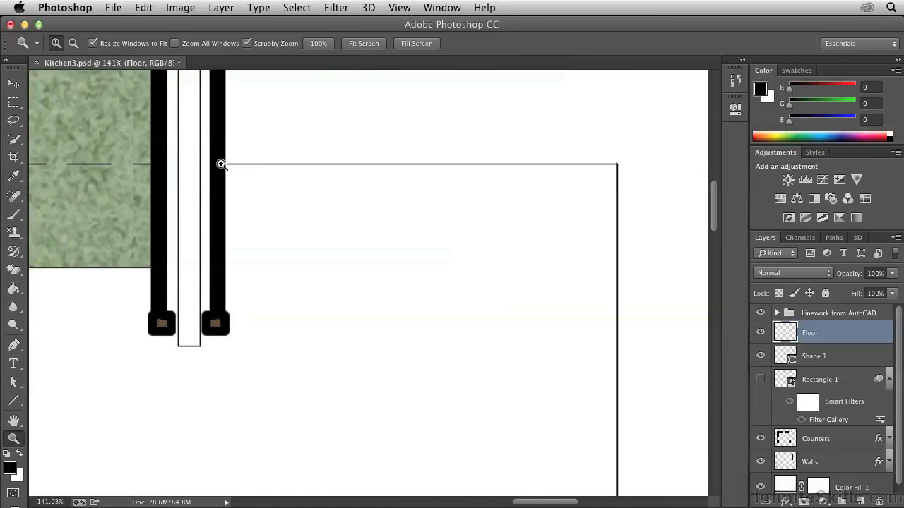
drag(224, 163, 340, 171)
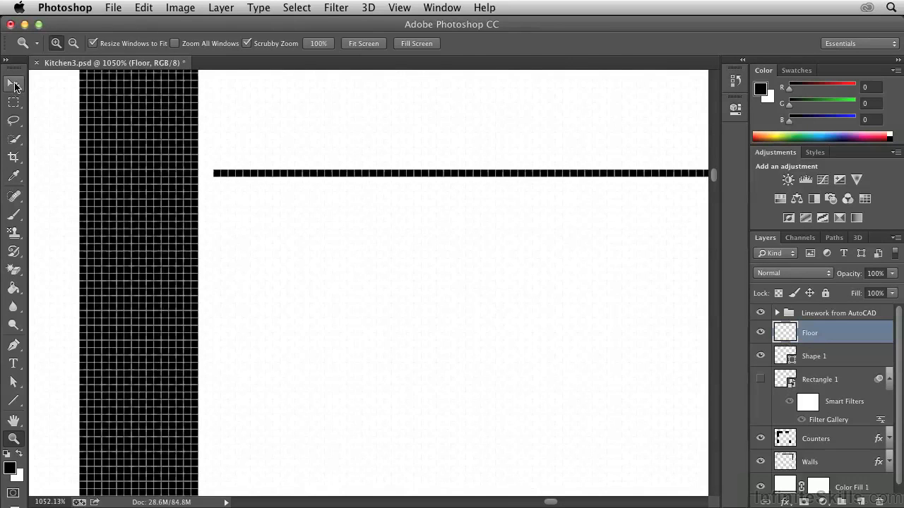
Step: Select the Kitchen-Shelves.png layer under the shelf line and toggle its visibility to confirm it
click(14, 85)
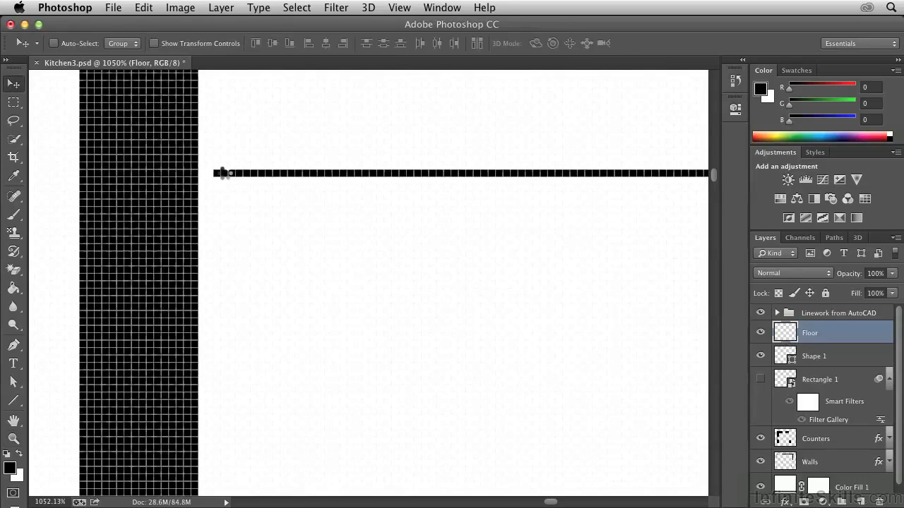
right_click(228, 178)
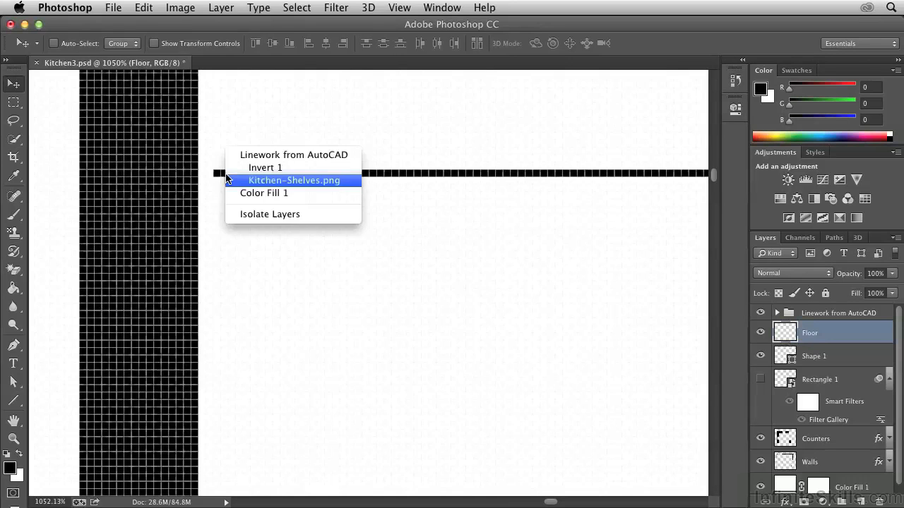
click(264, 183)
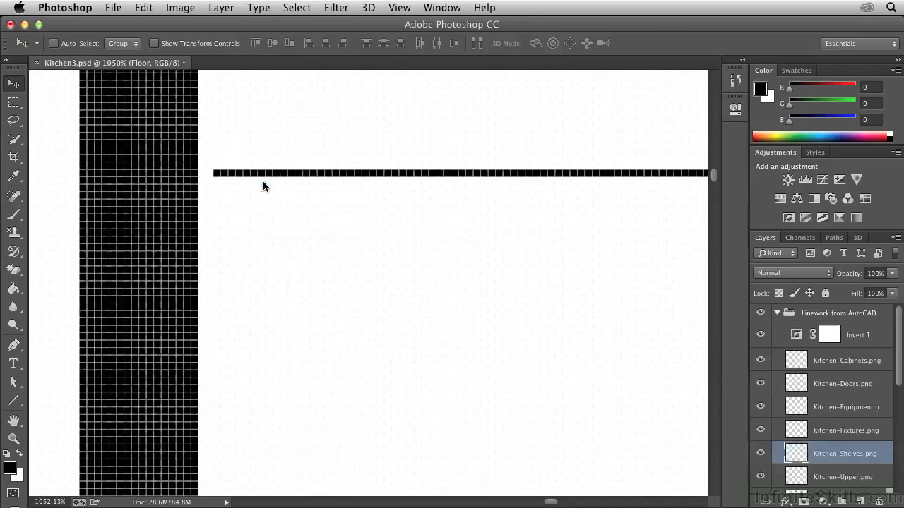
click(760, 456)
click(760, 455)
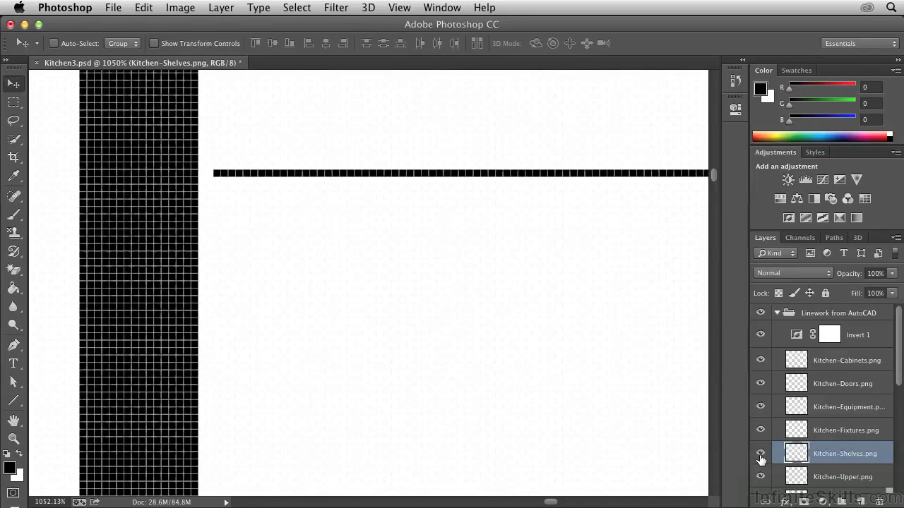
Step: With the Pencil tool, draw the shelf line leftward until it meets the door jamb
click(14, 215)
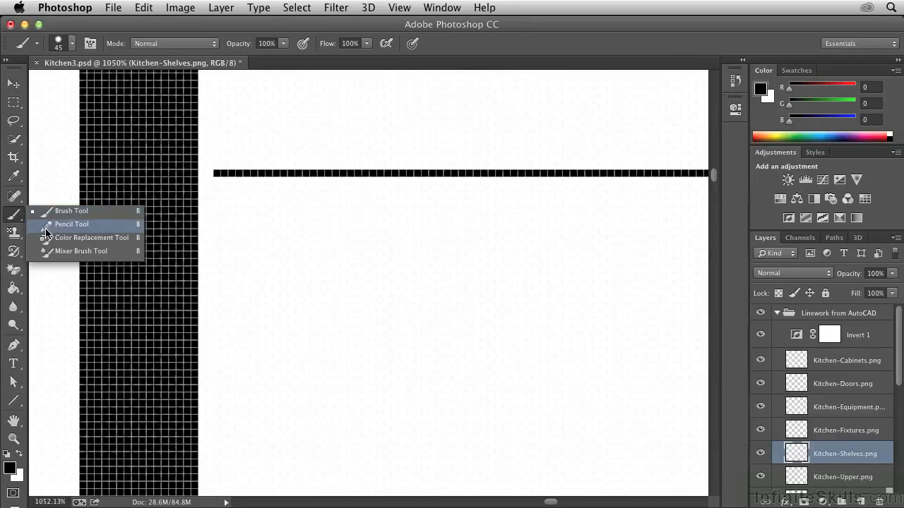
click(45, 224)
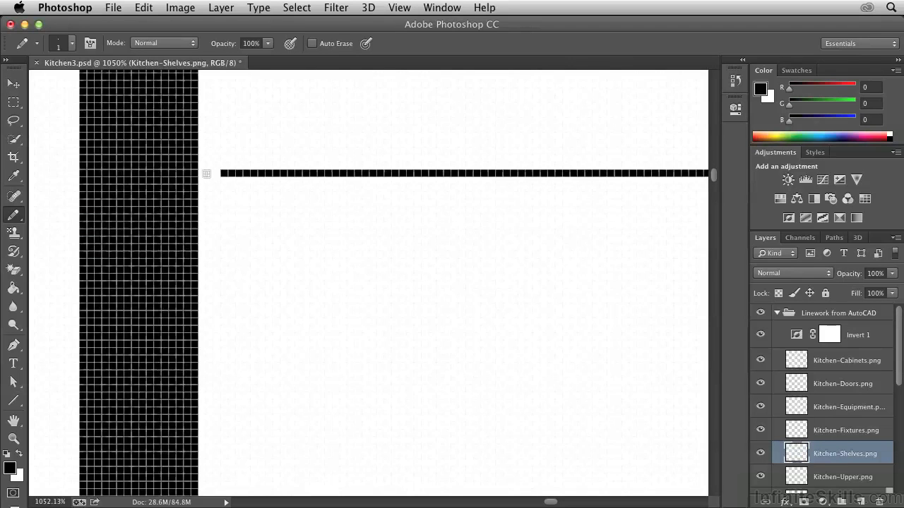
click(218, 176)
click(19, 456)
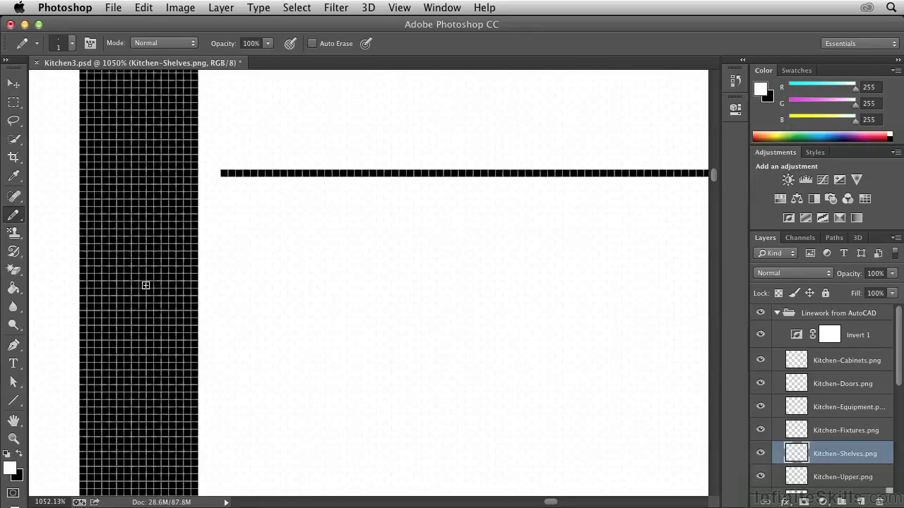
drag(217, 173, 199, 173)
Step: Fit the plan in the window, then Paint Bucket the open floor black on the Floor layer
double_click(13, 422)
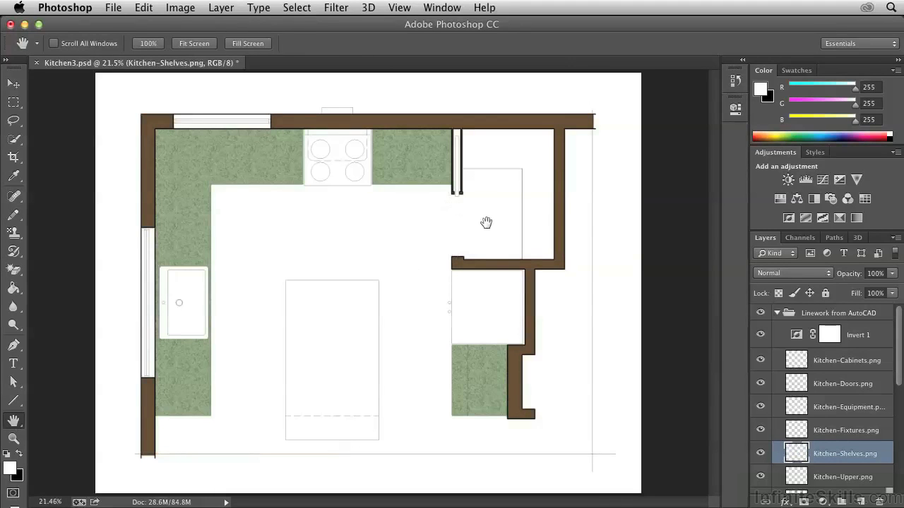
click(777, 315)
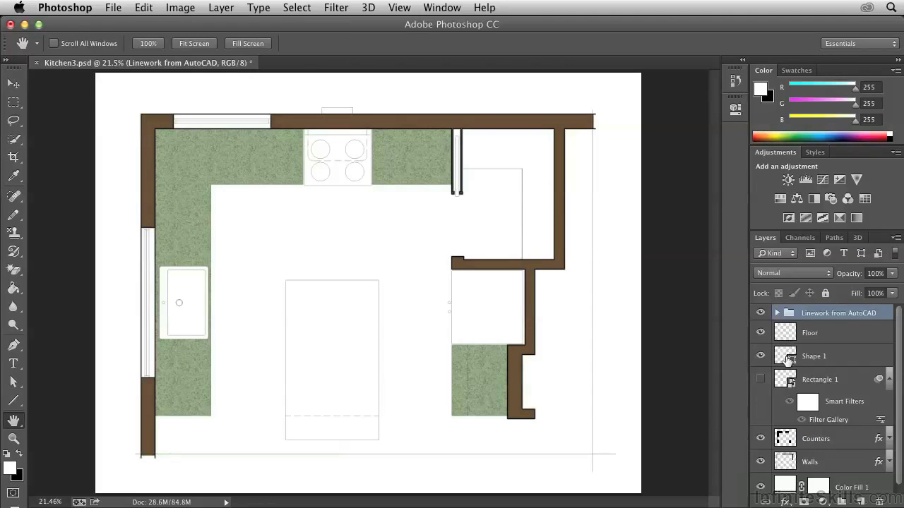
click(785, 336)
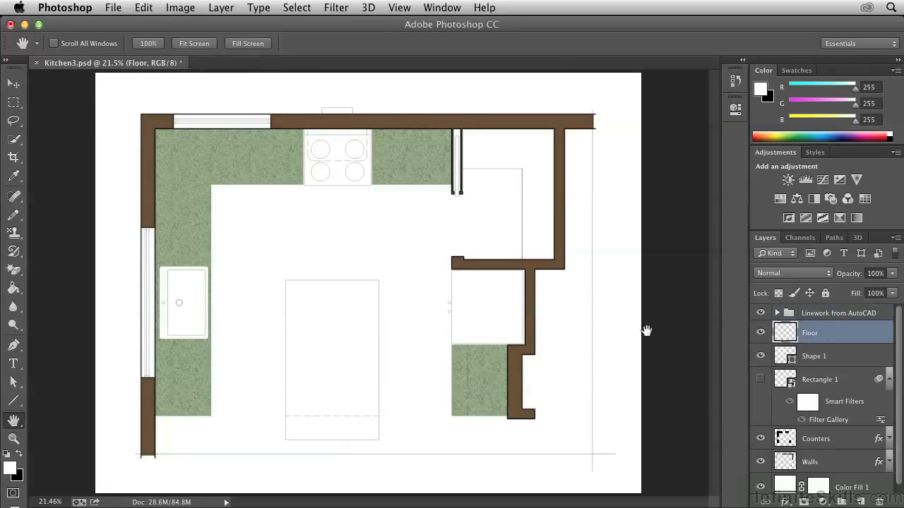
click(13, 288)
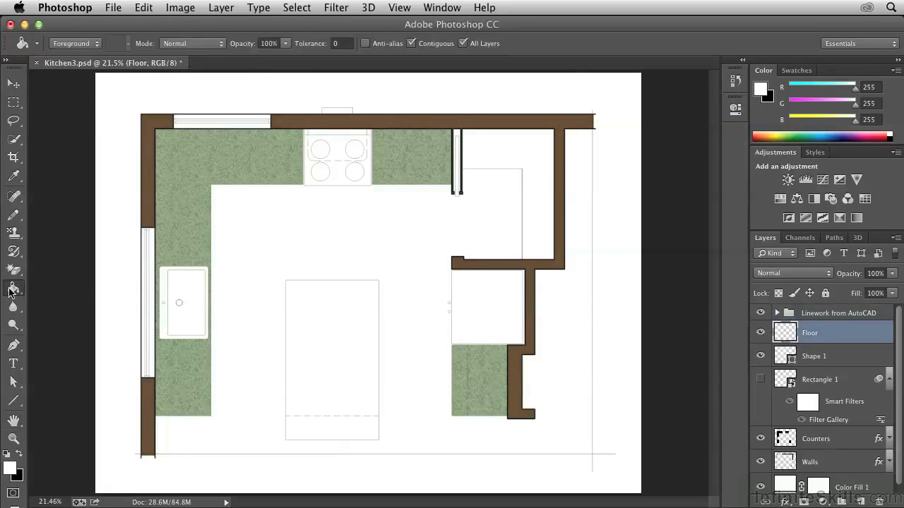
click(20, 456)
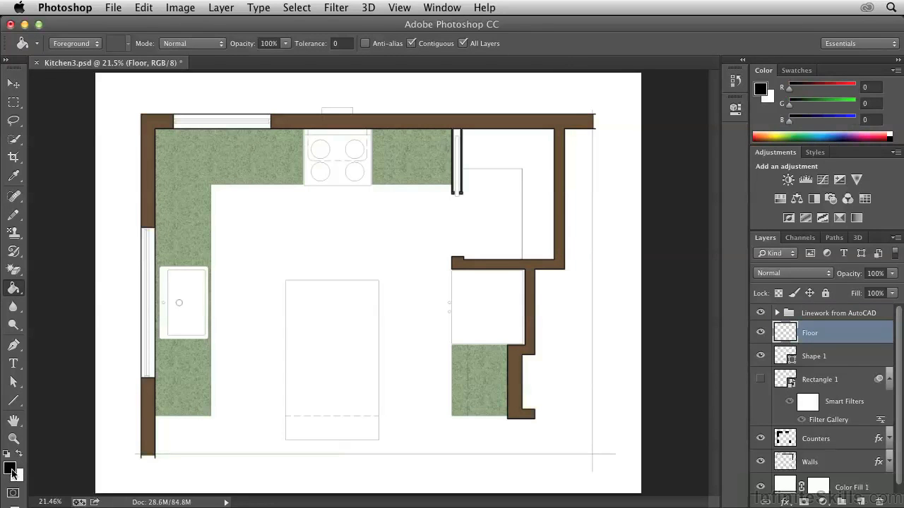
click(317, 240)
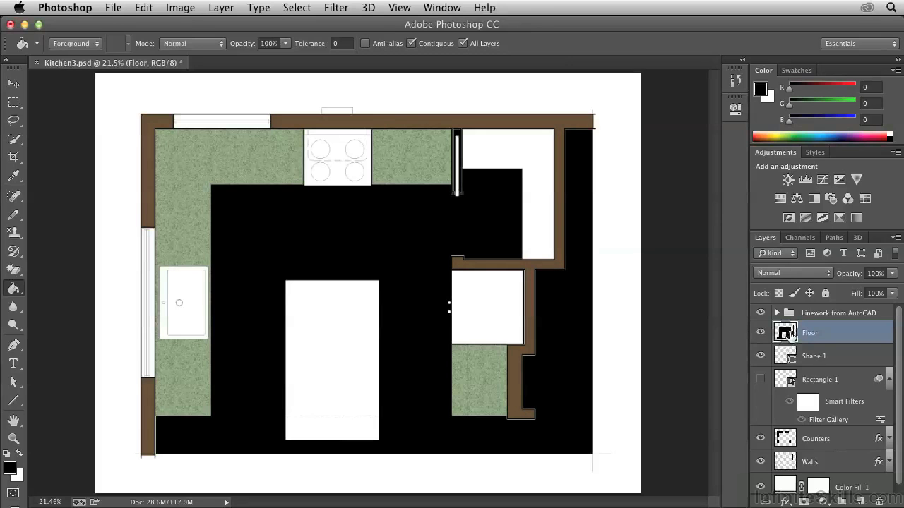
Step: Add an orange Plank Pattern Overlay to the Floor layer and drag to reposition the planks
click(785, 502)
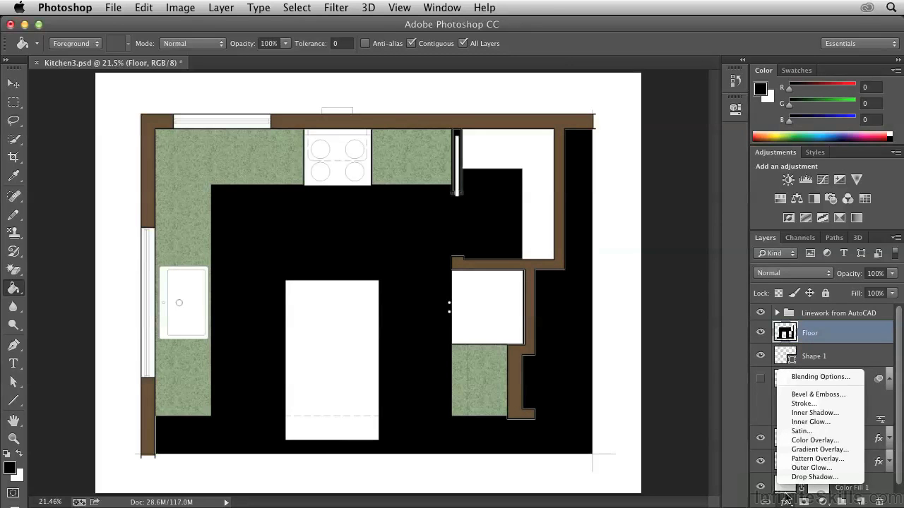
click(813, 458)
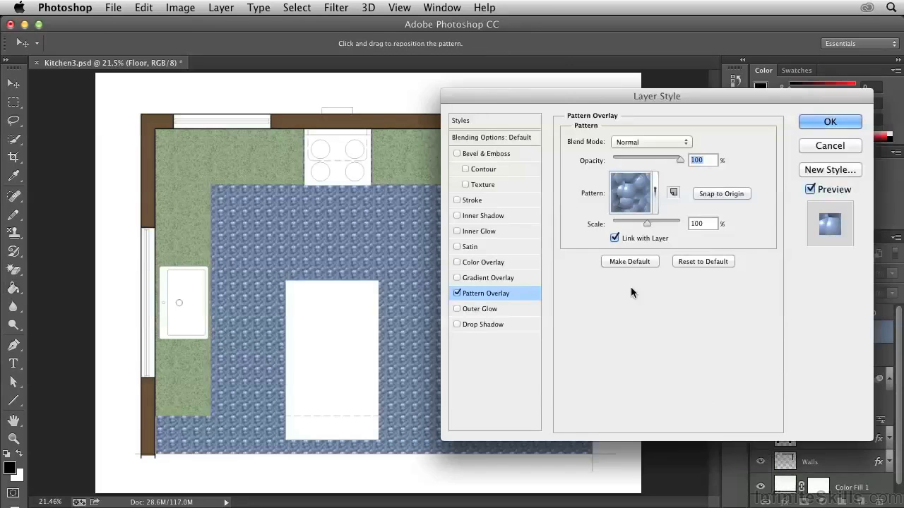
click(655, 193)
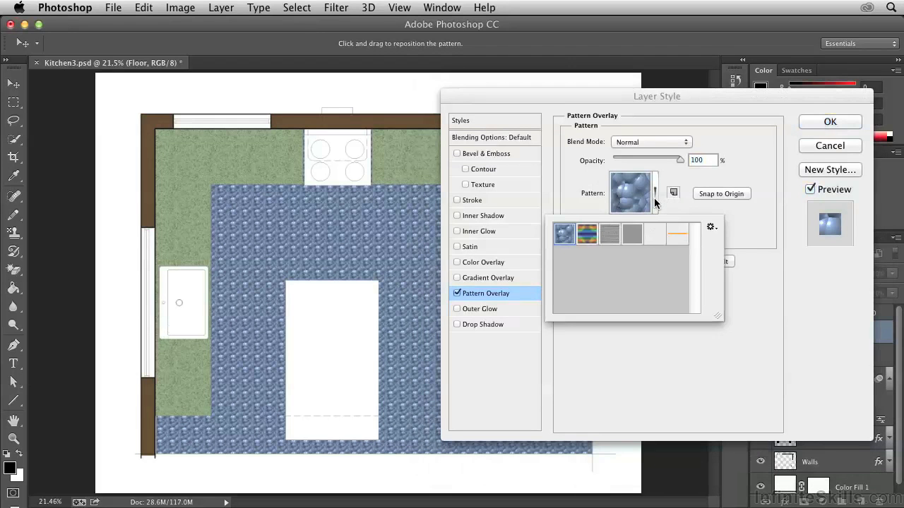
click(678, 237)
click(750, 229)
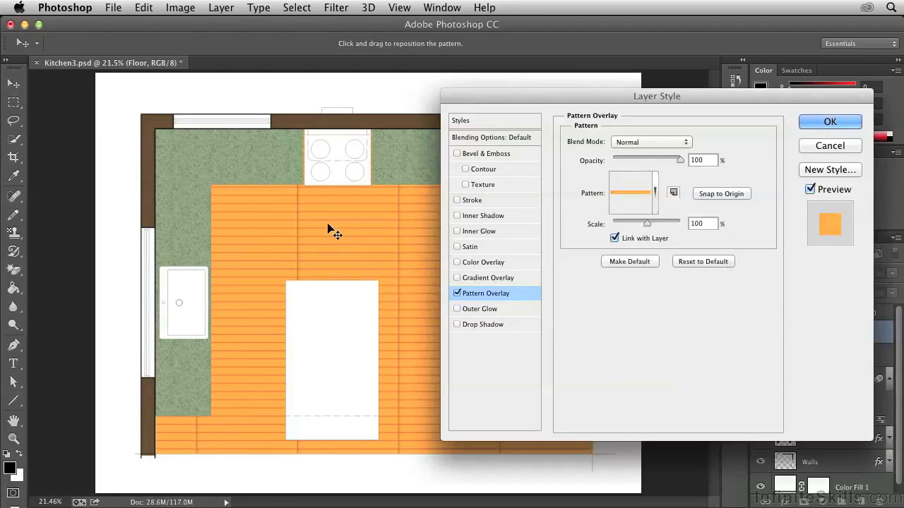
drag(307, 226, 292, 240)
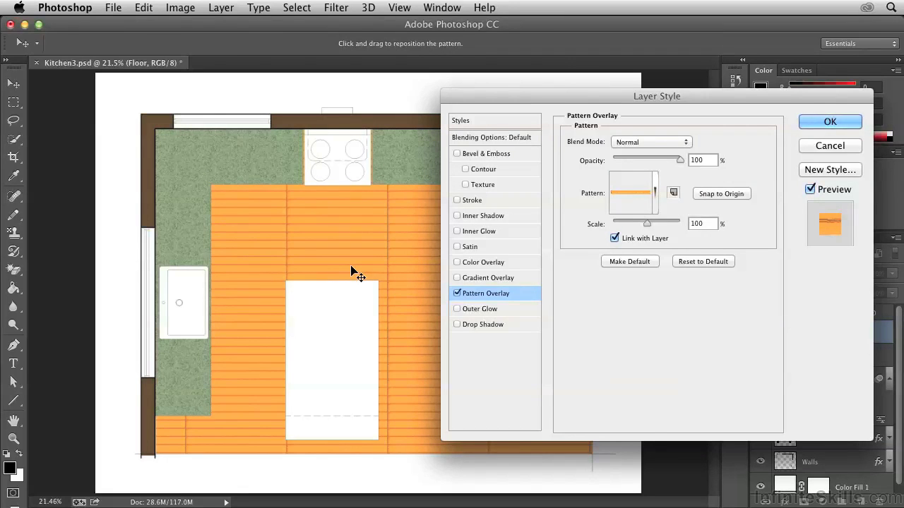
click(812, 123)
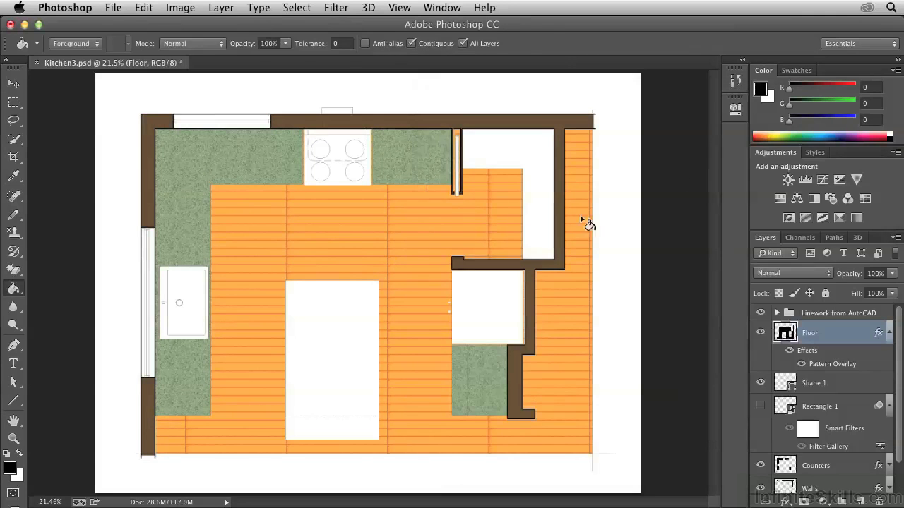